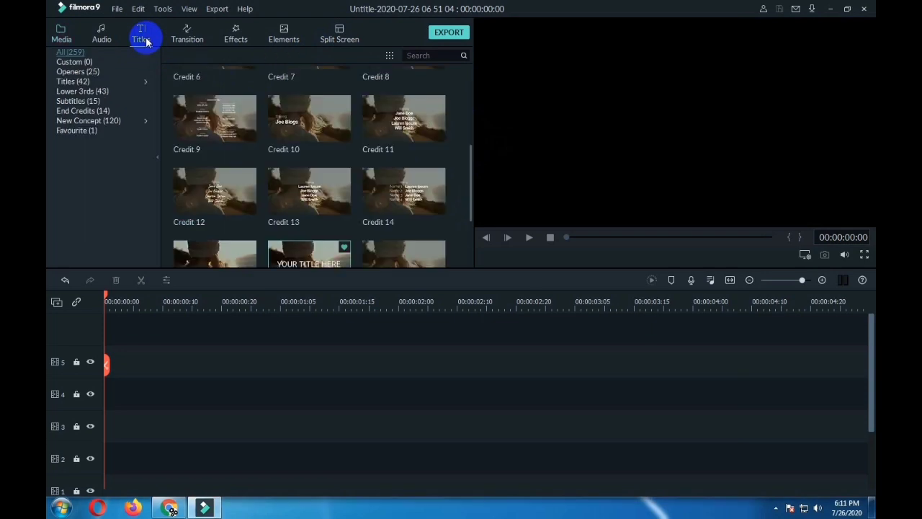
Step: Place the 'YOUR TITLE HERE' title template on track 3 of the timeline
left_click(317, 263)
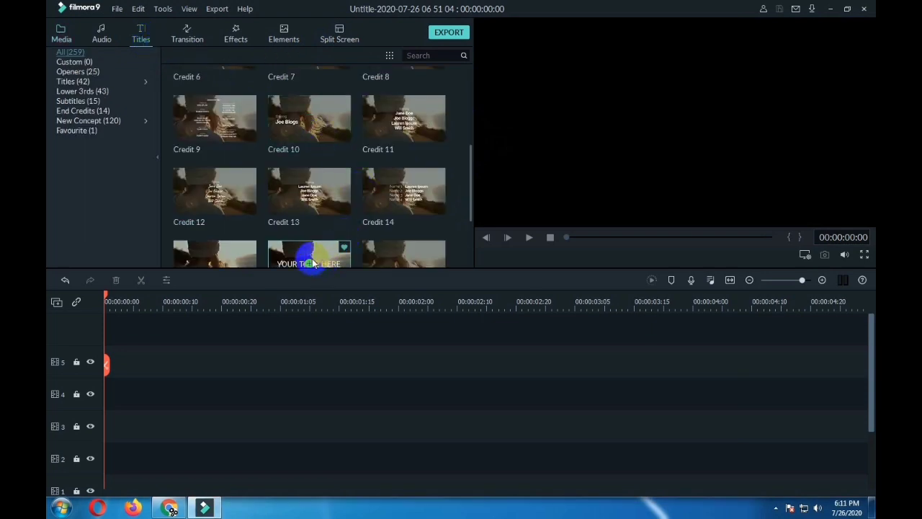
left_click_drag(322, 246, 96, 411)
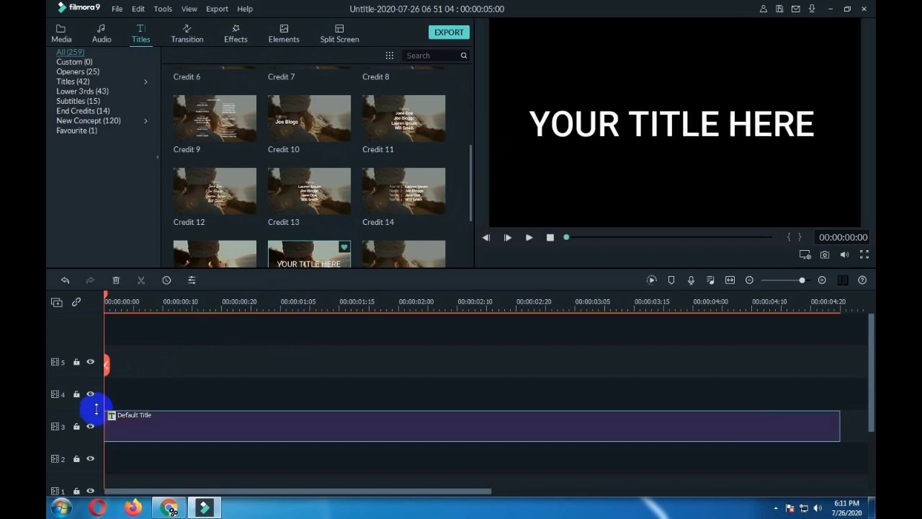
Step: Change the title clip's input text to 'GLITCH' in the Advanced Text Edit window
double_click(182, 418)
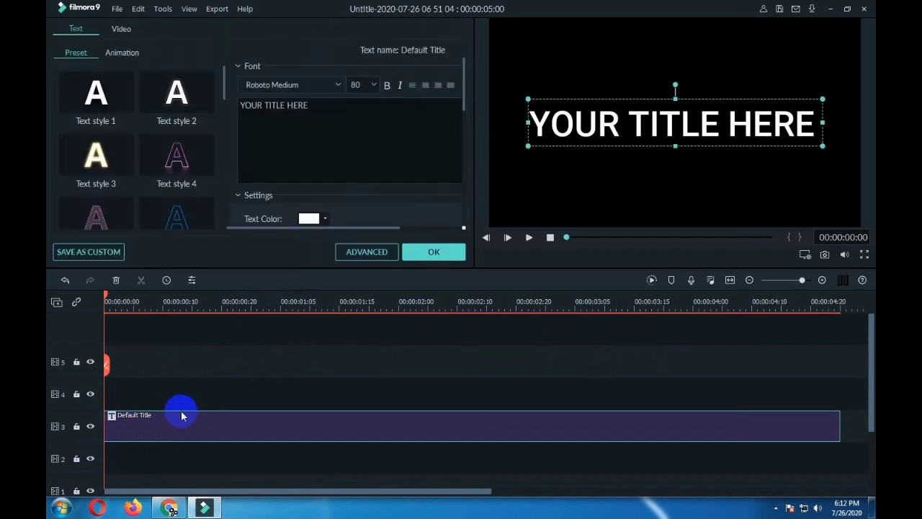
left_click(371, 258)
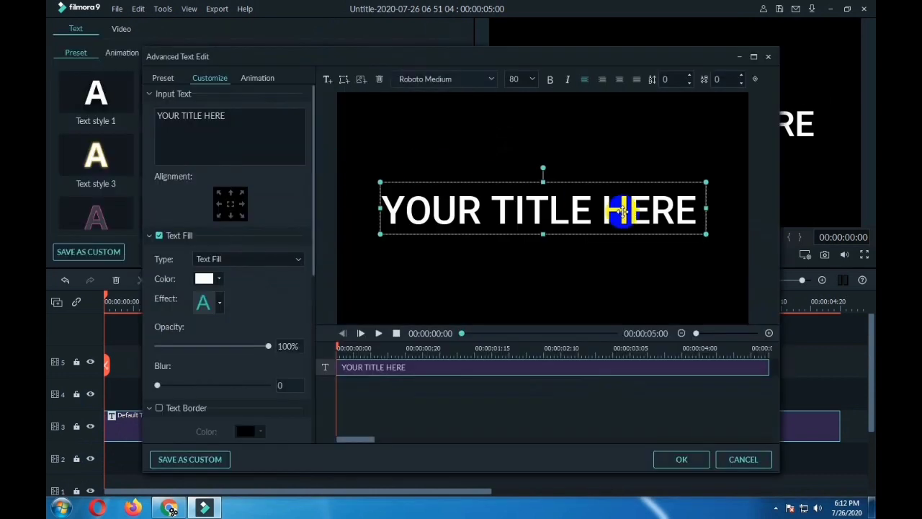
left_click(246, 133)
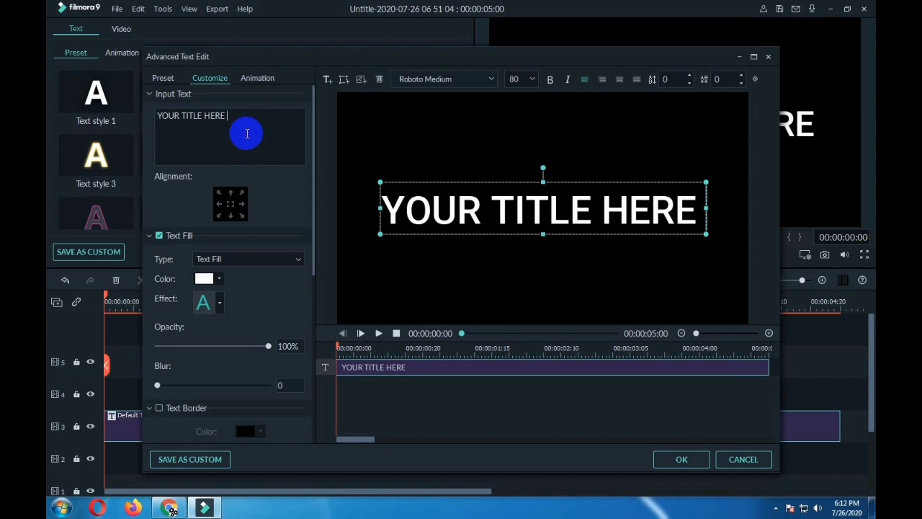
key("BackSpace")
key("BackSpace")
key("BackSpace")
key("BackSpace")
key("BackSpace")
key("BackSpace")
key("BackSpace")
key("BackSpace")
key("BackSpace")
key("BackSpace")
key("BackSpace")
key("BackSpace")
key("BackSpace")
key("BackSpace")
key("BackSpace")
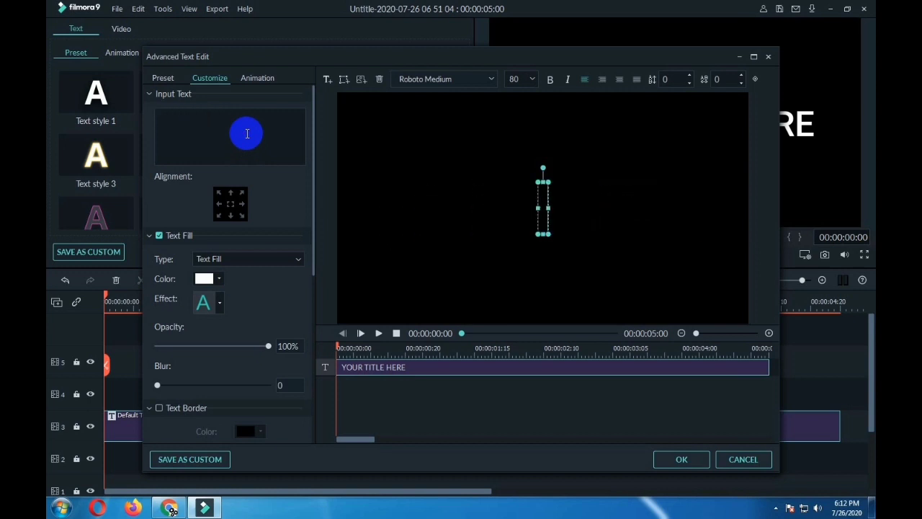
type("GLI")
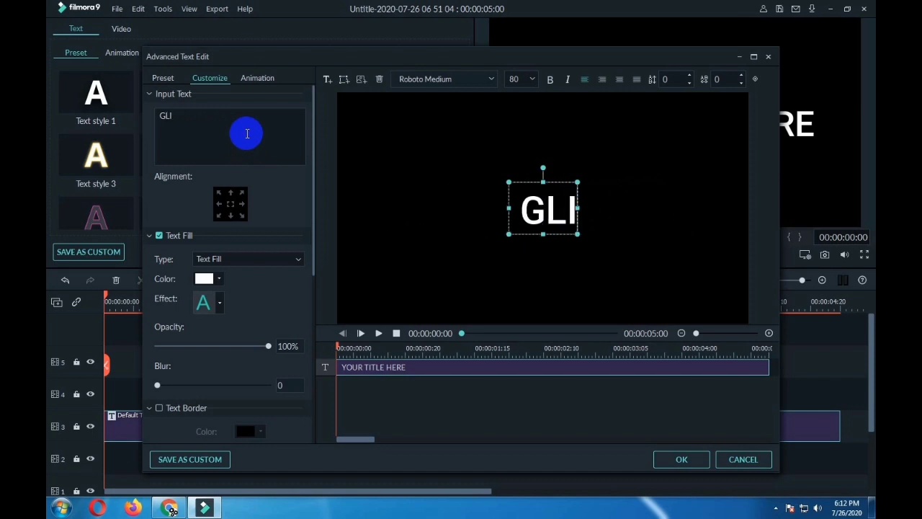
type("TCH")
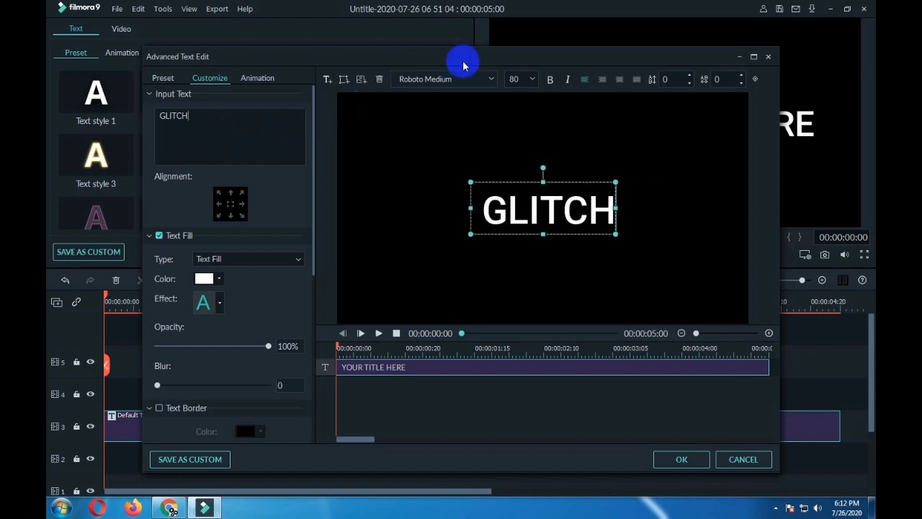
left_click(492, 79)
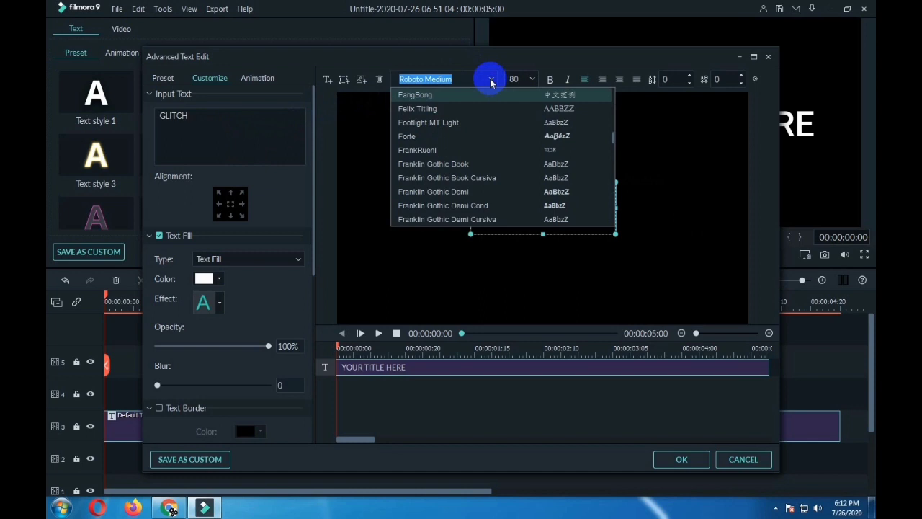
Step: Set the GLITCH title's font to Franklin Gothic Demi Cond
key("t")
key("u")
key("r")
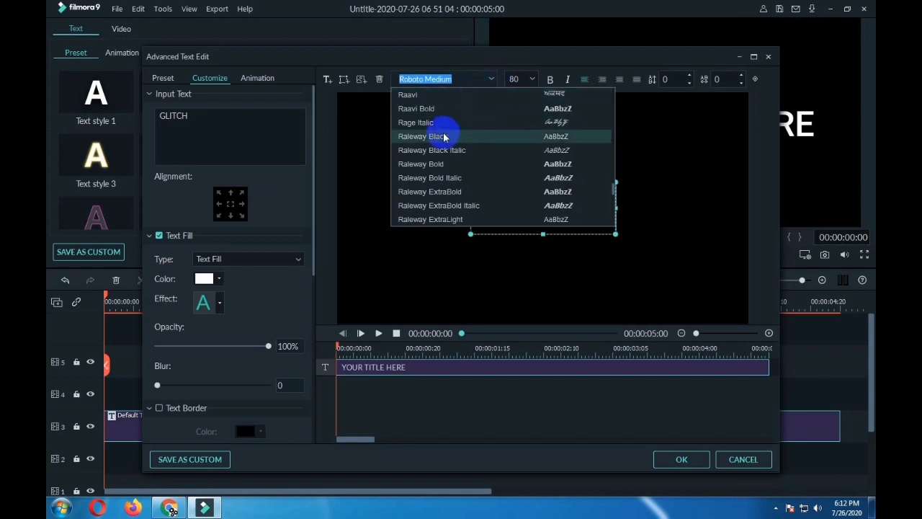
key("f")
scroll(454, 144, "down", 3)
scroll(454, 155, "down", 6)
scroll(454, 155, "up", 12)
scroll(456, 157, "down", 2)
scroll(456, 155, "down", 1)
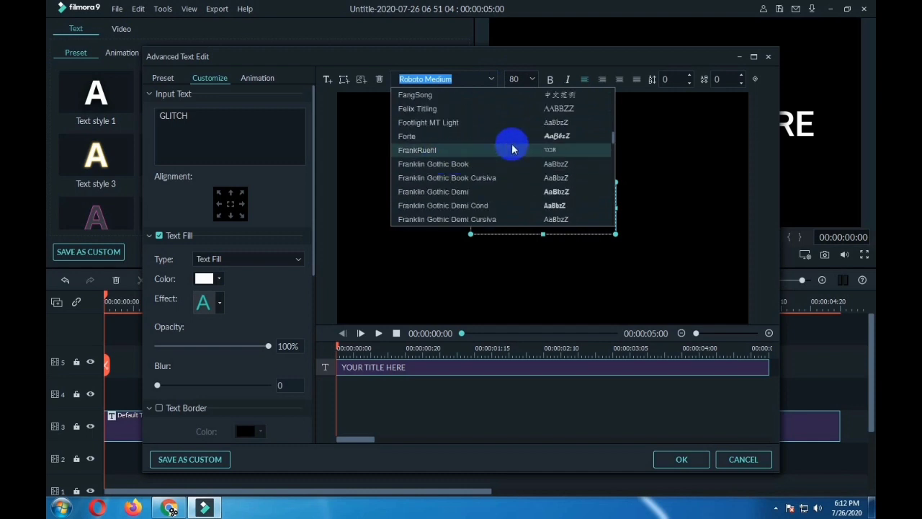
left_click(531, 205)
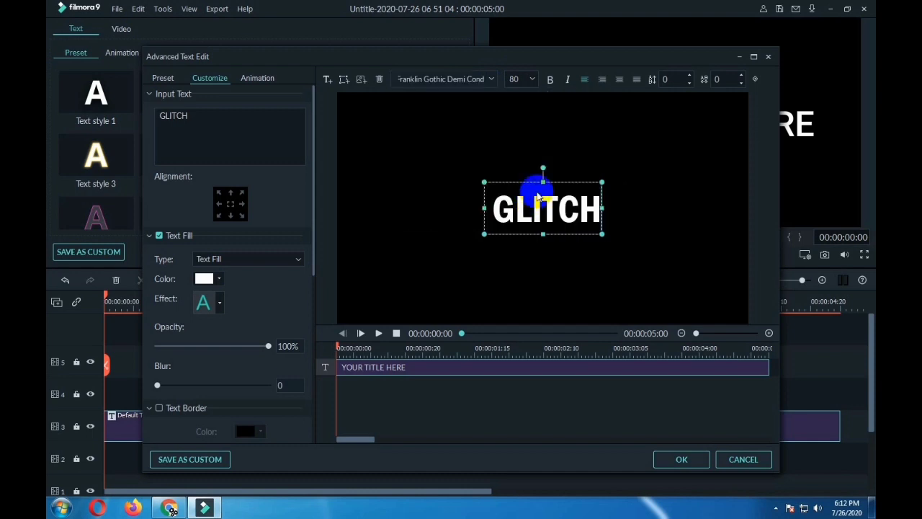
Step: Set the title's font size to 150
left_click(531, 77)
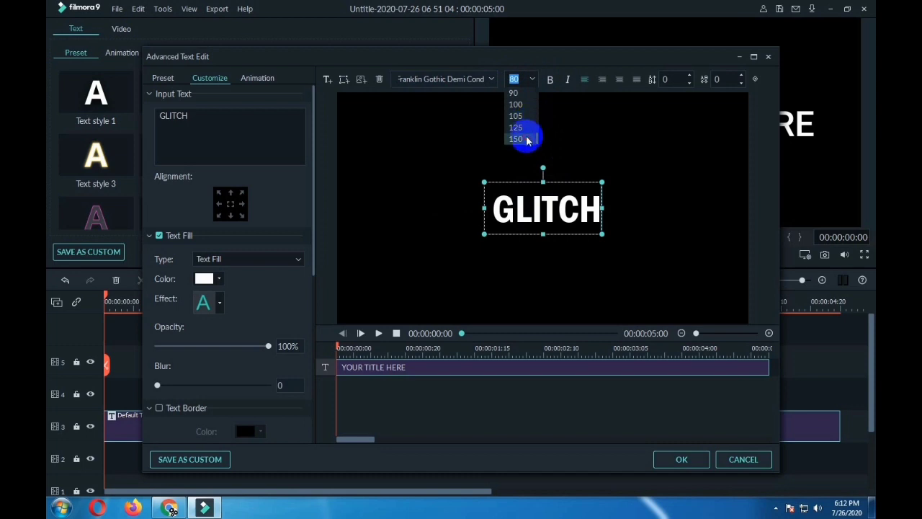
left_click(527, 139)
left_click(531, 78)
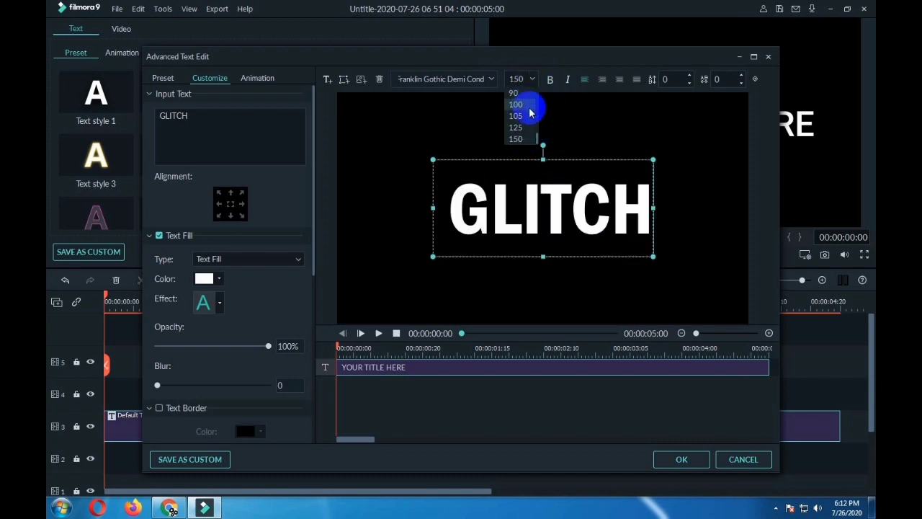
left_click(528, 138)
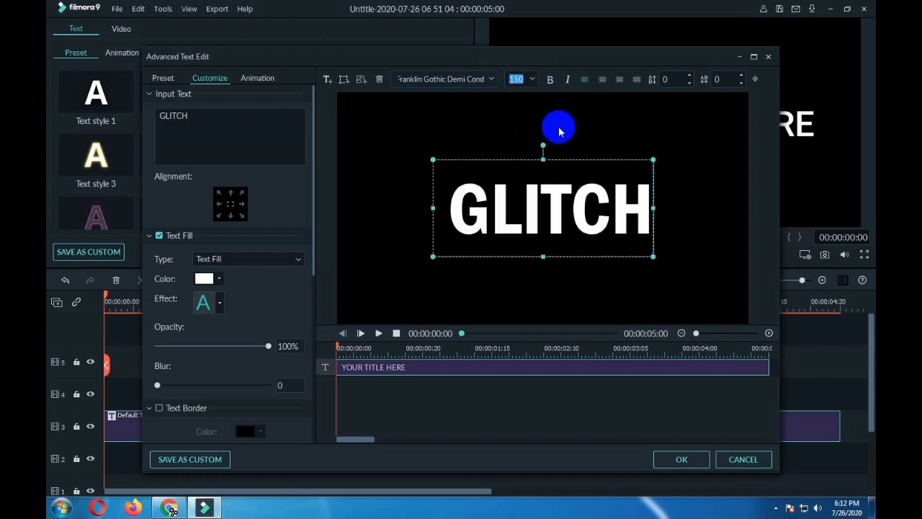
Step: Choose No Animation for the title and apply the text changes
left_click(263, 81)
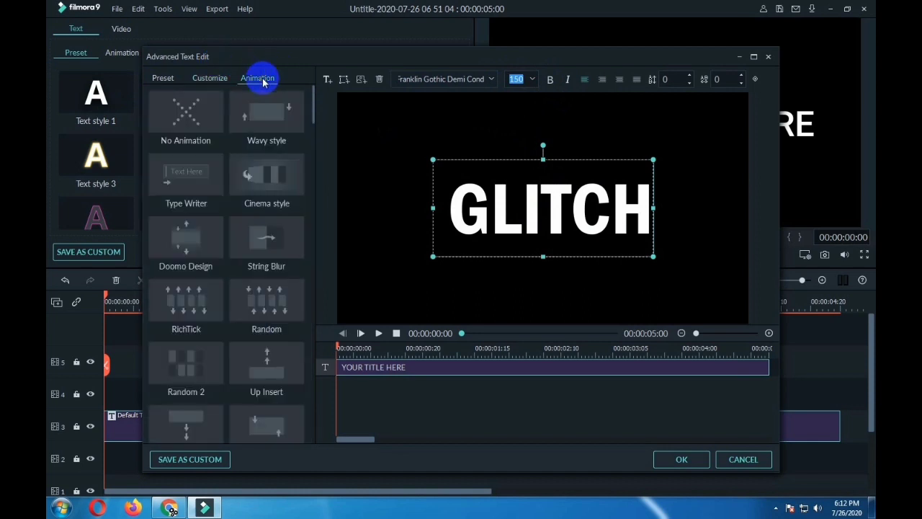
left_click(186, 125)
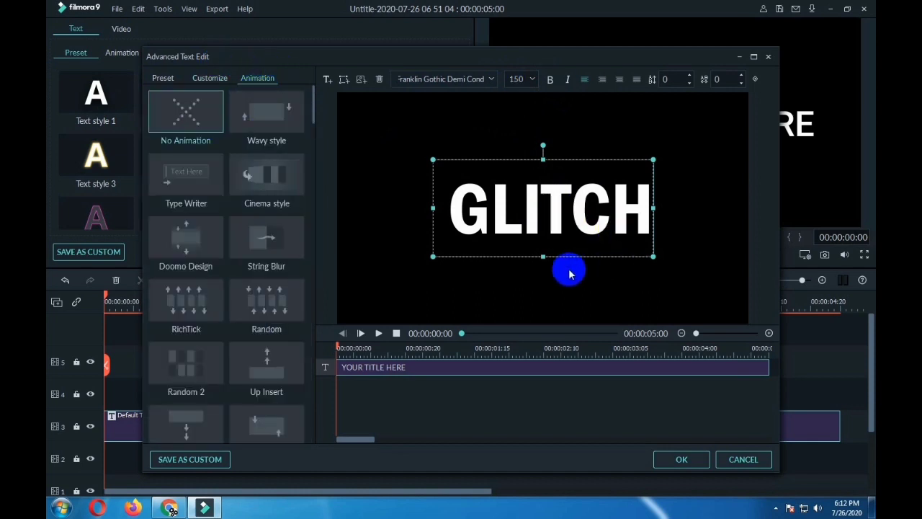
left_click(677, 457)
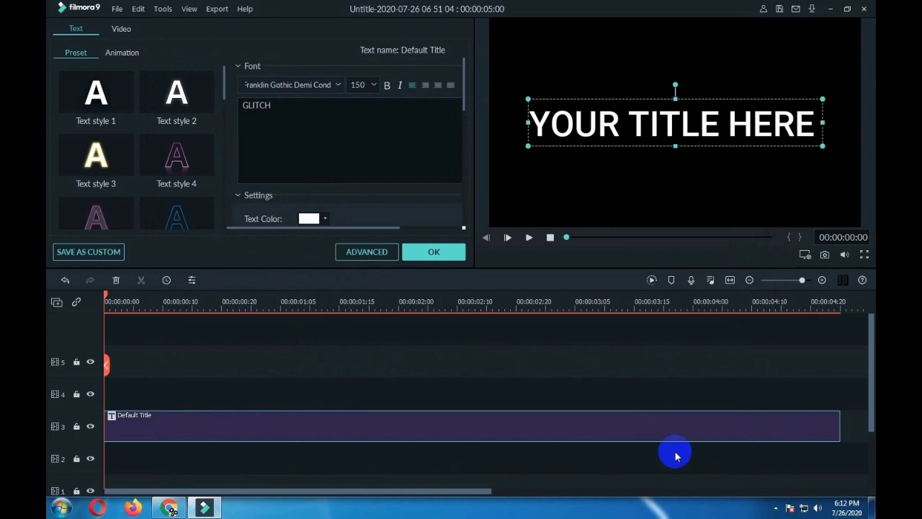
Step: Copy the GLITCH title onto track 4 above the original, locking track 3 during the paste
right_click(251, 428)
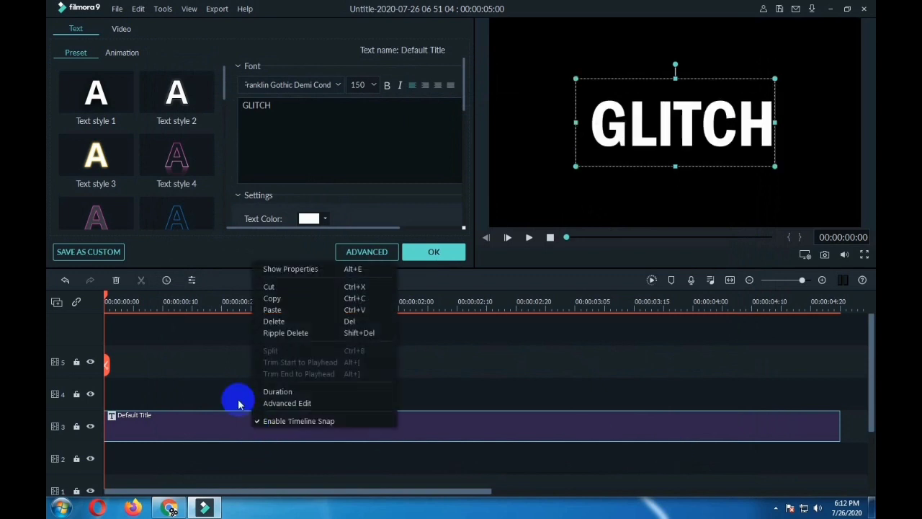
left_click(273, 297)
left_click(76, 425)
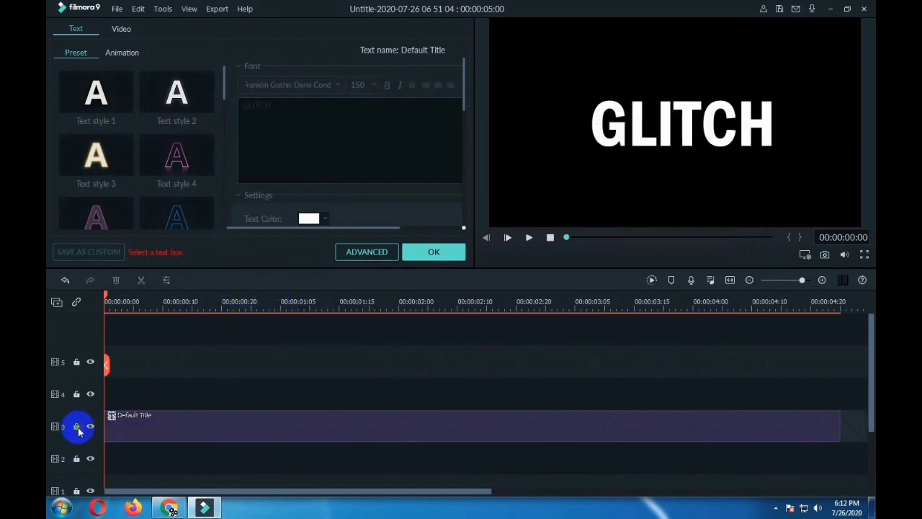
right_click(144, 383)
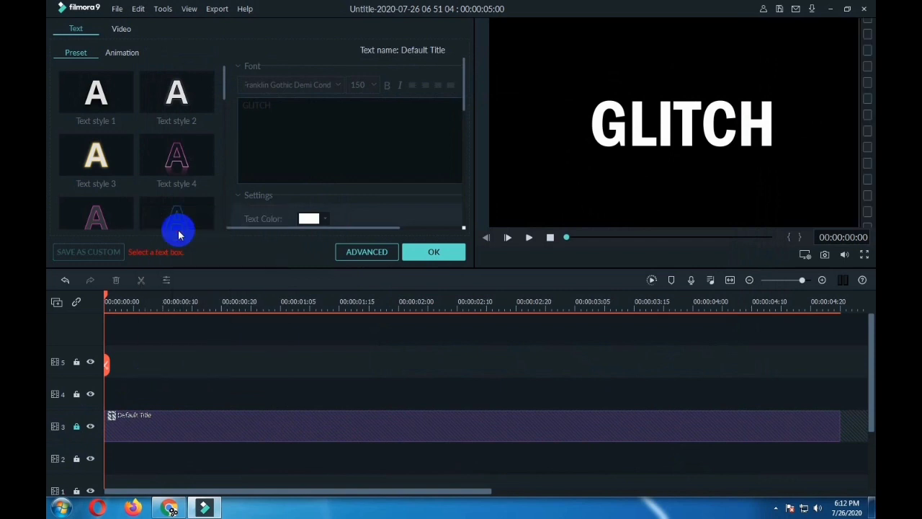
left_click(179, 235)
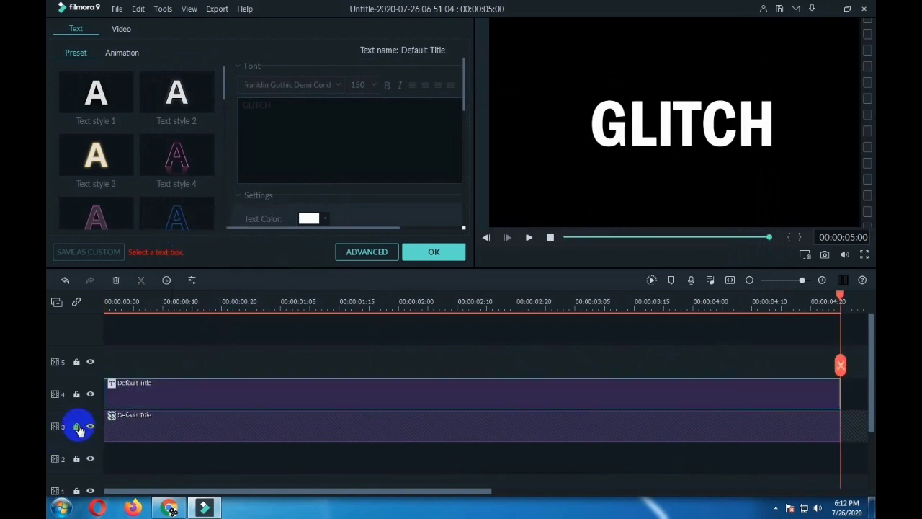
left_click(160, 430)
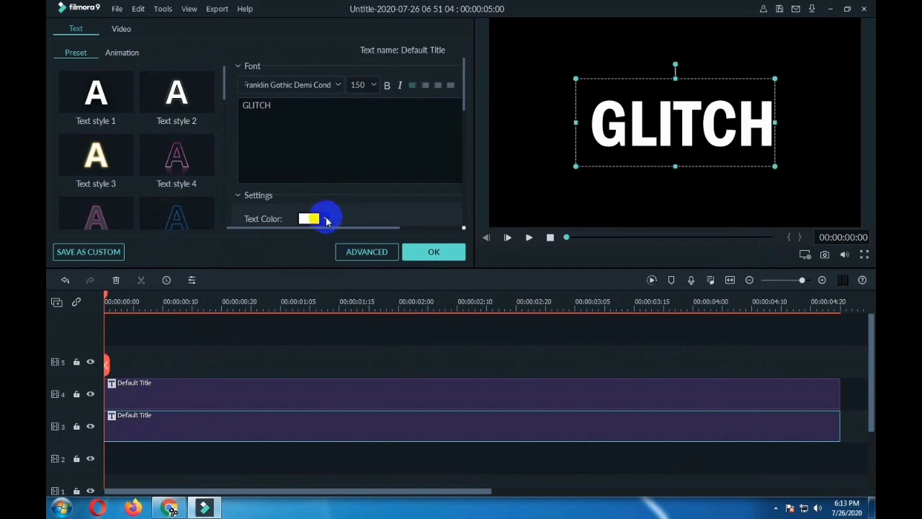
Step: Set the track 3 GLITCH title's text fill colour to black
left_click(357, 252)
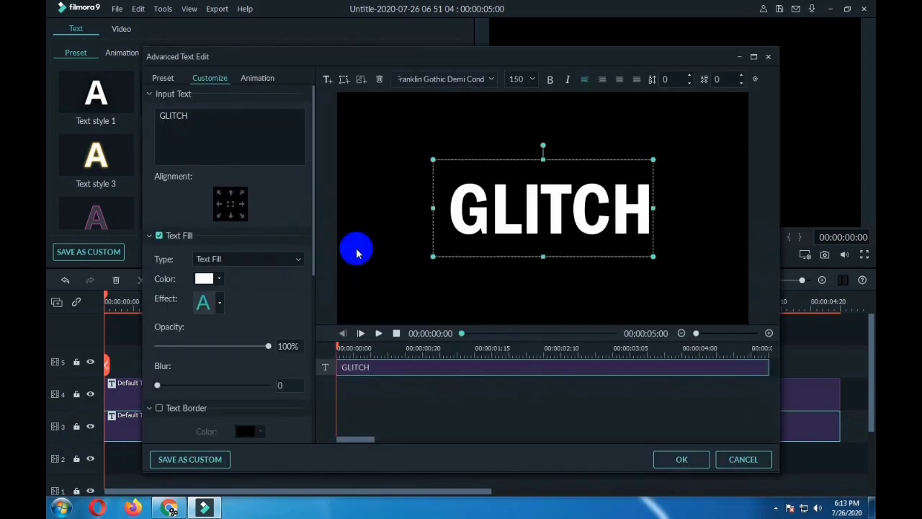
left_click(218, 280)
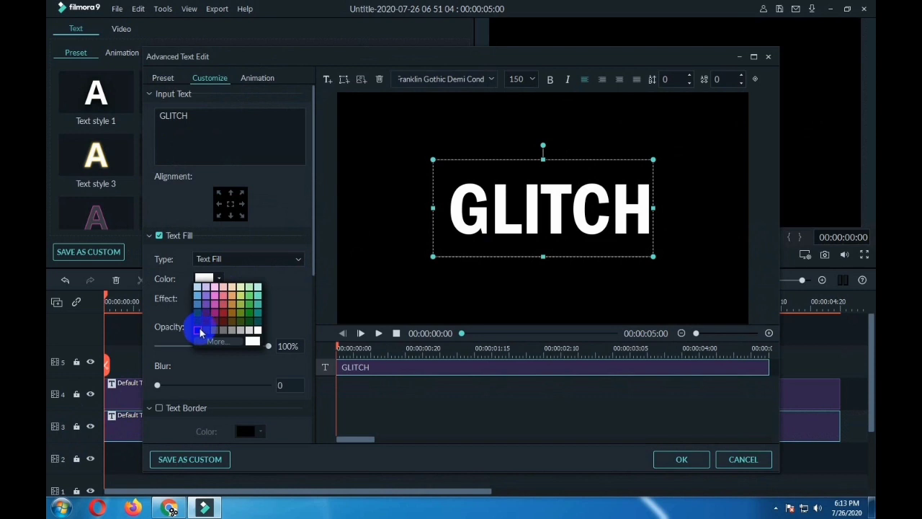
left_click(198, 330)
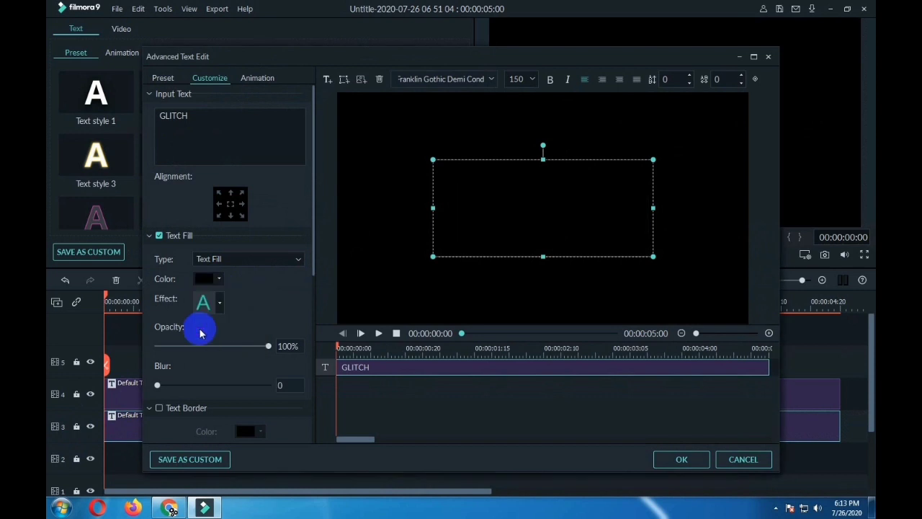
left_click(682, 460)
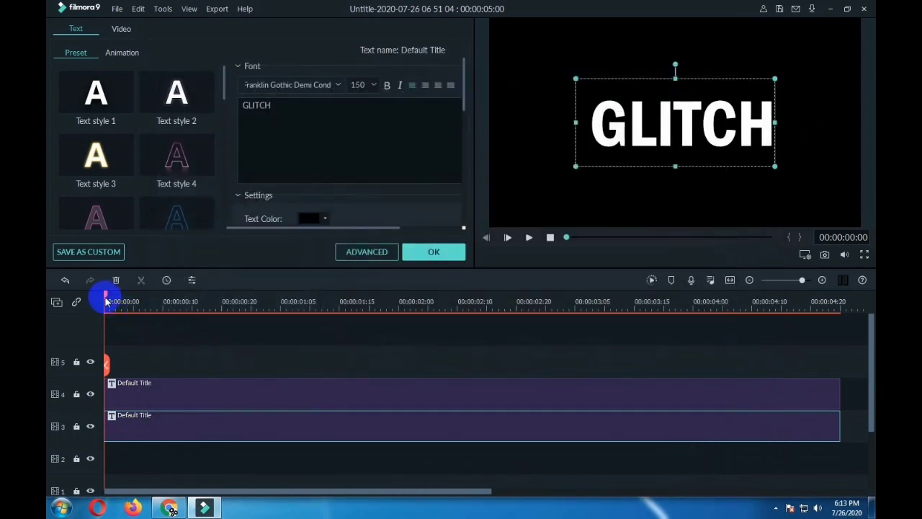
Step: Split the track 3 and track 4 title clips at 00:00:02:05
left_click_drag(105, 299, 427, 378)
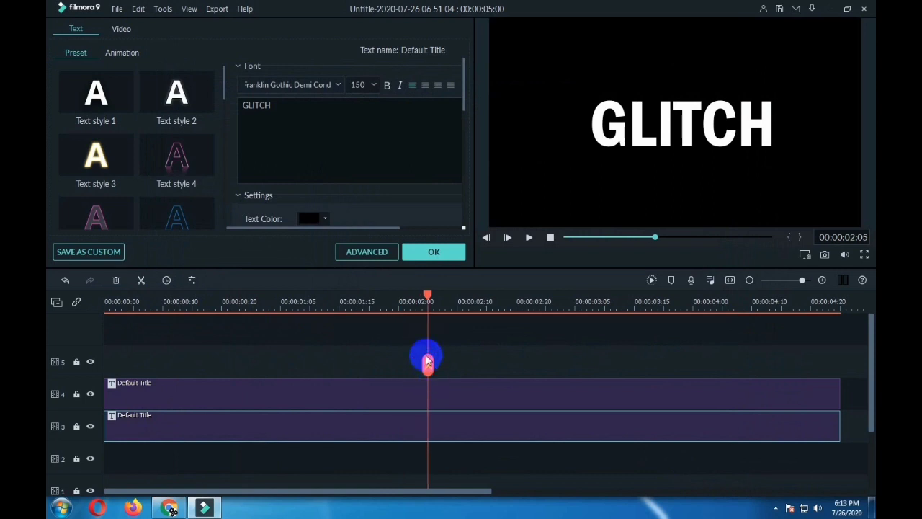
left_click(430, 366)
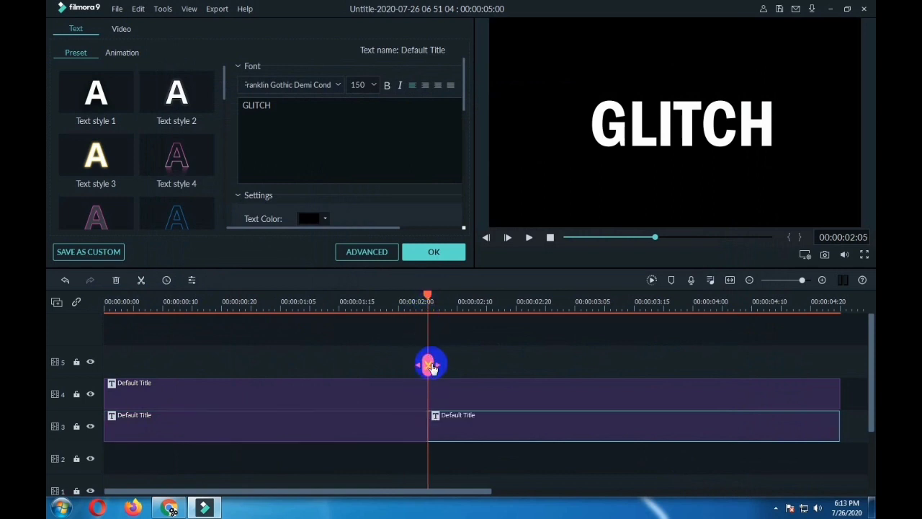
left_click(430, 387)
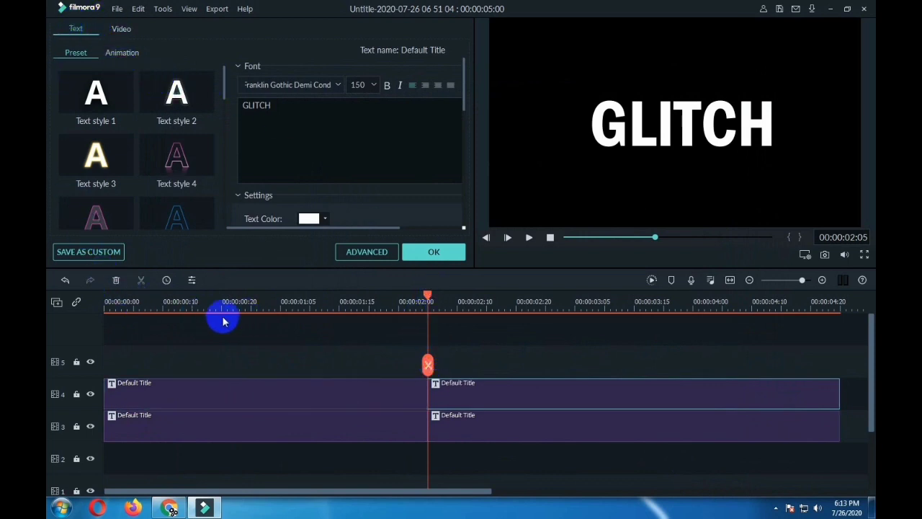
Step: Apply a Deposit Up transition to the first track 4 title clip and bring up export settings
left_click(433, 252)
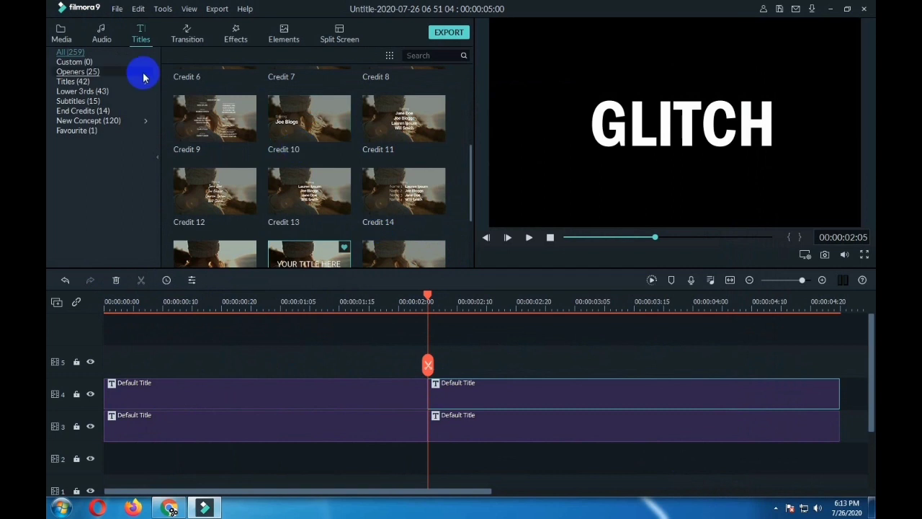
left_click(187, 35)
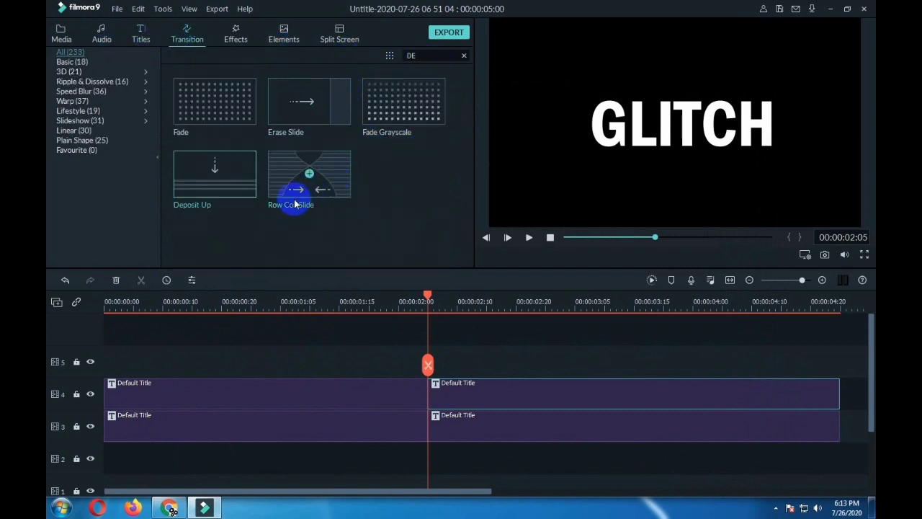
left_click_drag(216, 173, 241, 366)
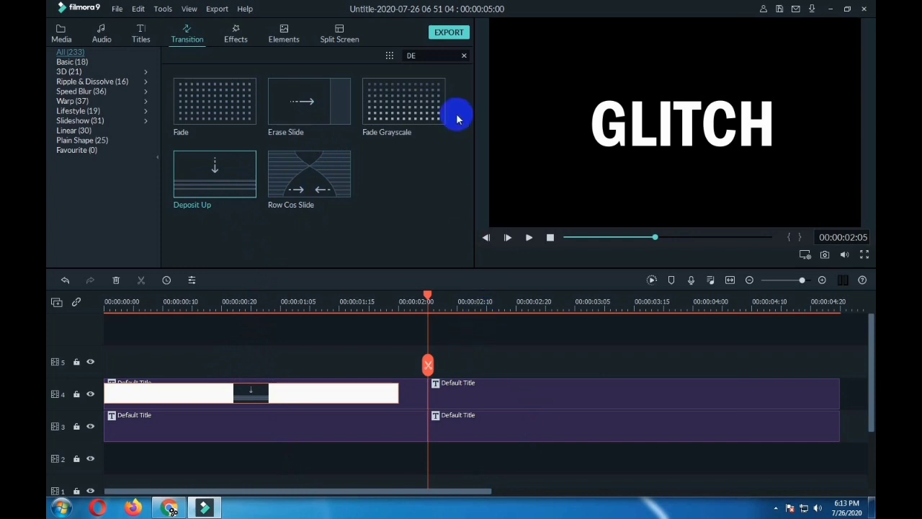
left_click(448, 33)
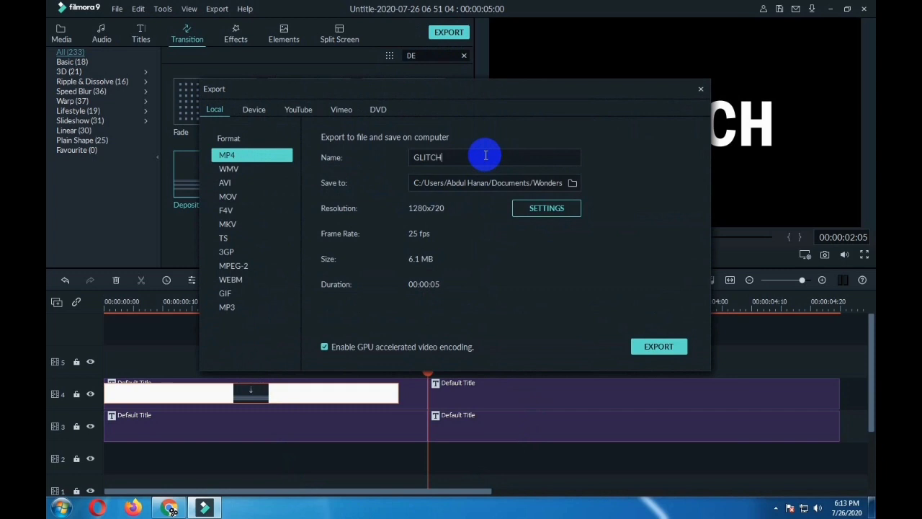
Step: Export GLITCH.mp4 and check it in the Output folder
left_click(648, 346)
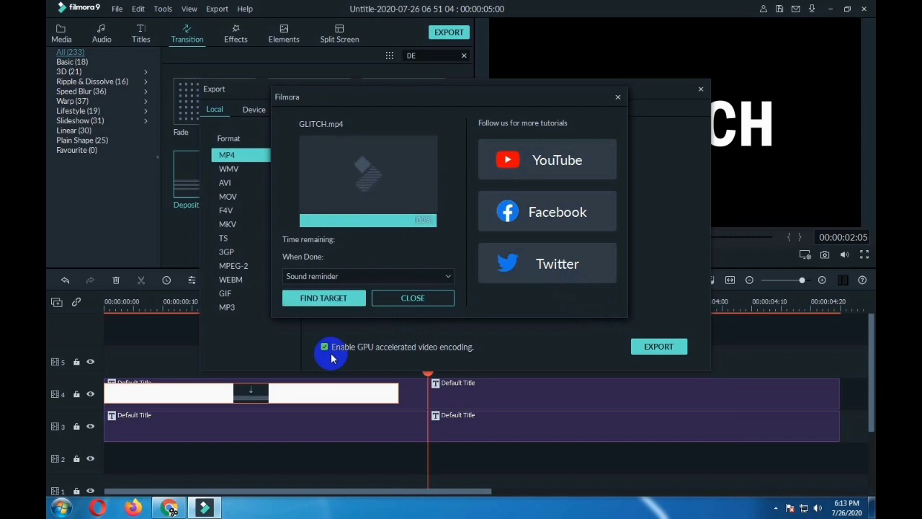
left_click(336, 299)
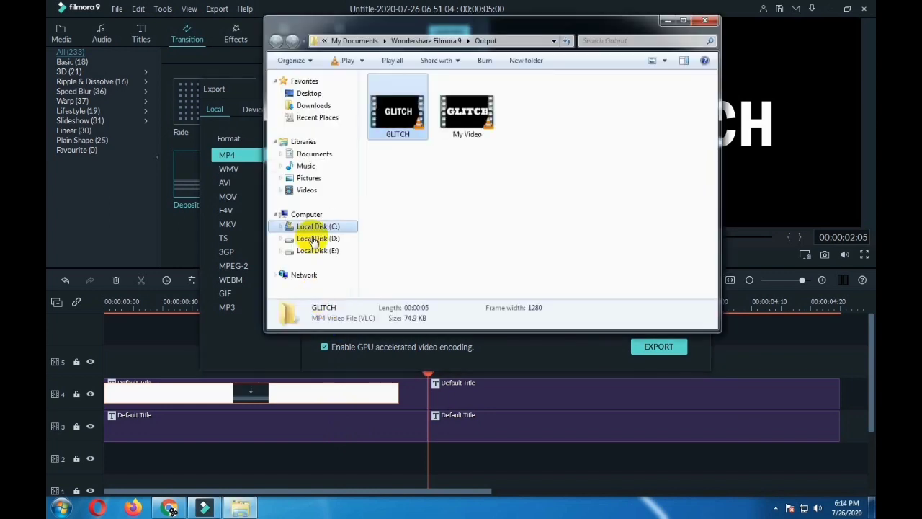
left_click(442, 171)
left_click(207, 508)
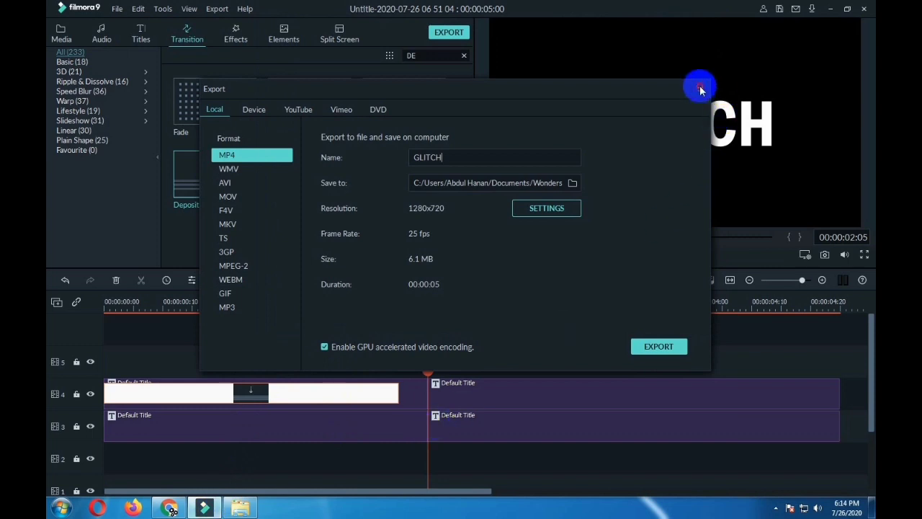
Step: Close the Export dialog and delete all clips from the timeline
key("Escape")
left_click_drag(587, 459, 240, 338)
key("Delete")
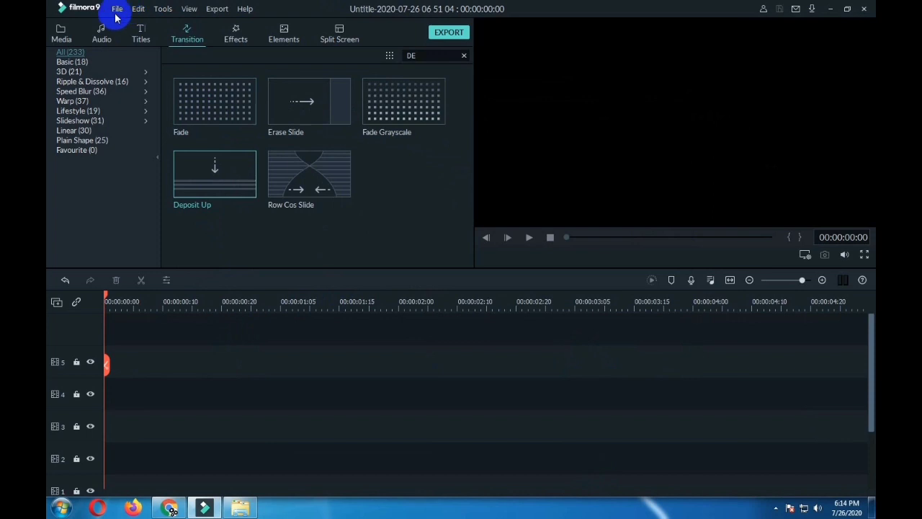
Step: Add the exported GLITCH video from the Output folder to Project Media
left_click(58, 36)
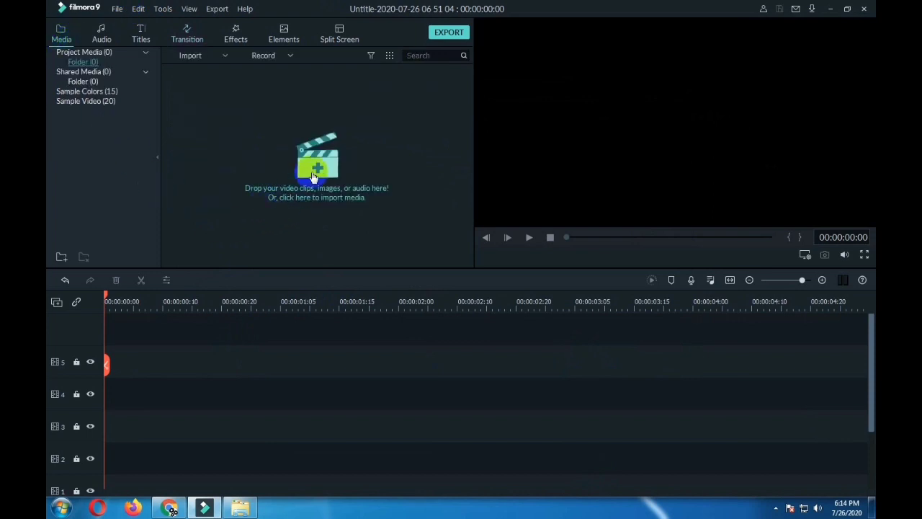
left_click(240, 508)
left_click_drag(398, 115, 214, 116)
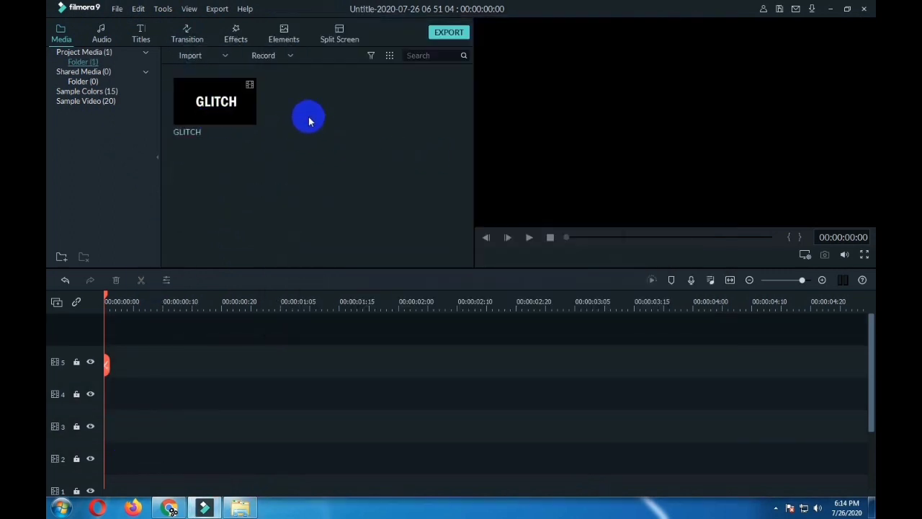
Step: Import the Beach - 3998 clip via Import Media Files
mouse_move(257, 118)
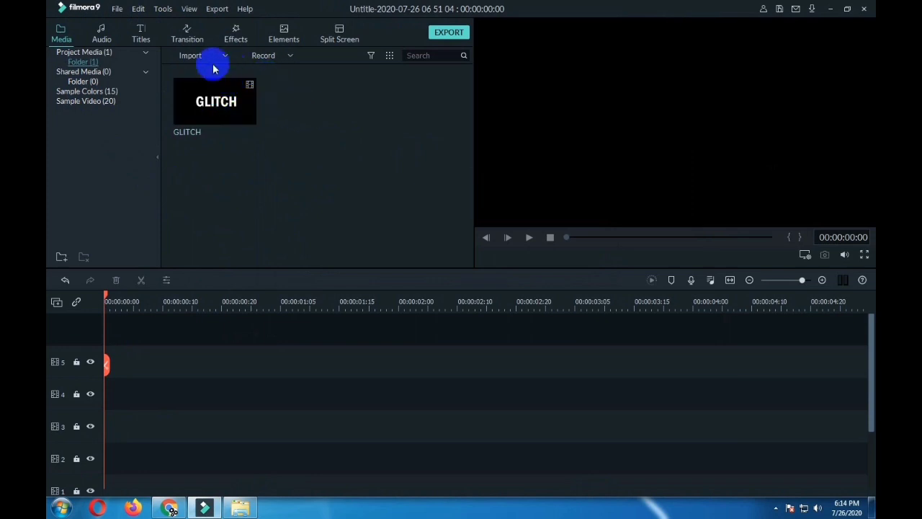
left_click(186, 55)
left_click(214, 71)
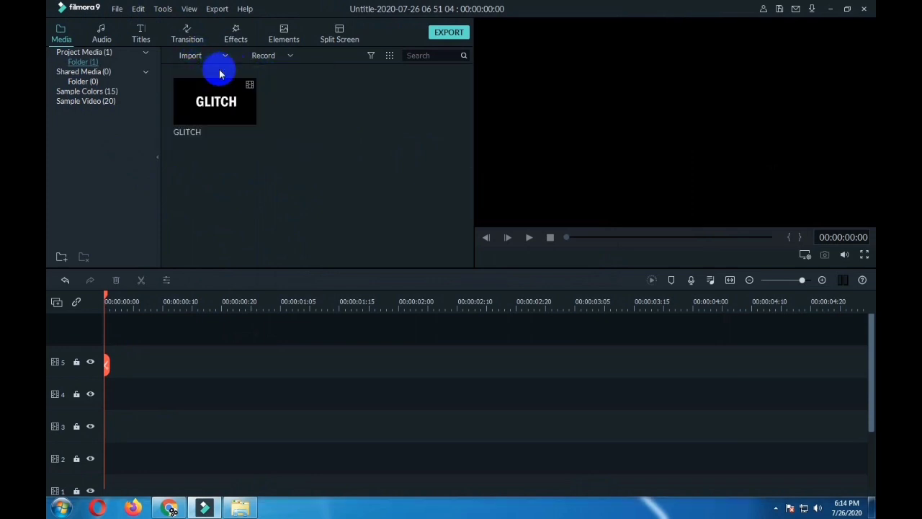
left_click(193, 105)
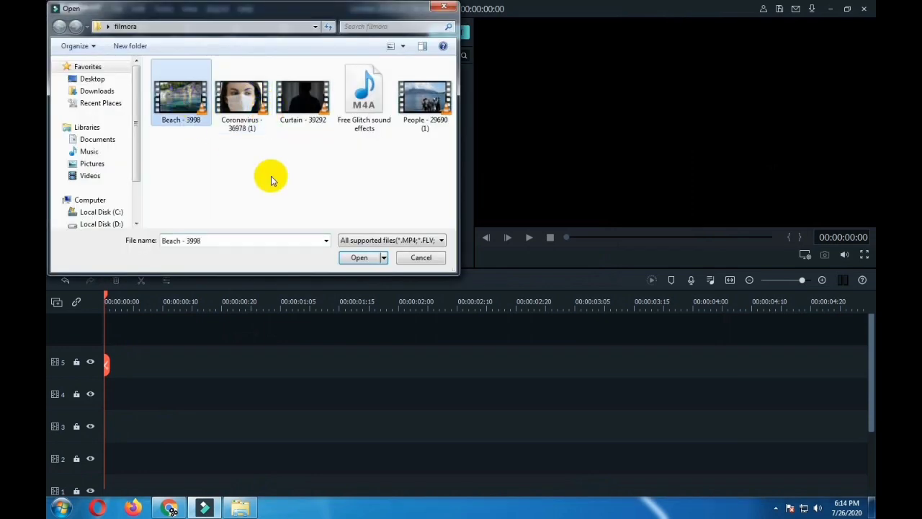
left_click(358, 257)
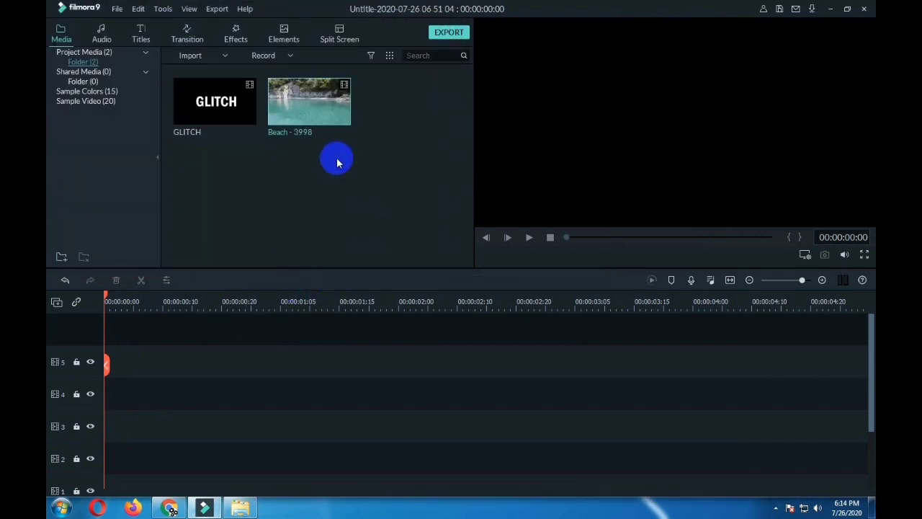
Step: Put Beach - 3998 on track 3 and GLITCH on track 4, deleting the beach past 00:00:05:00
left_click_drag(320, 106, 109, 419)
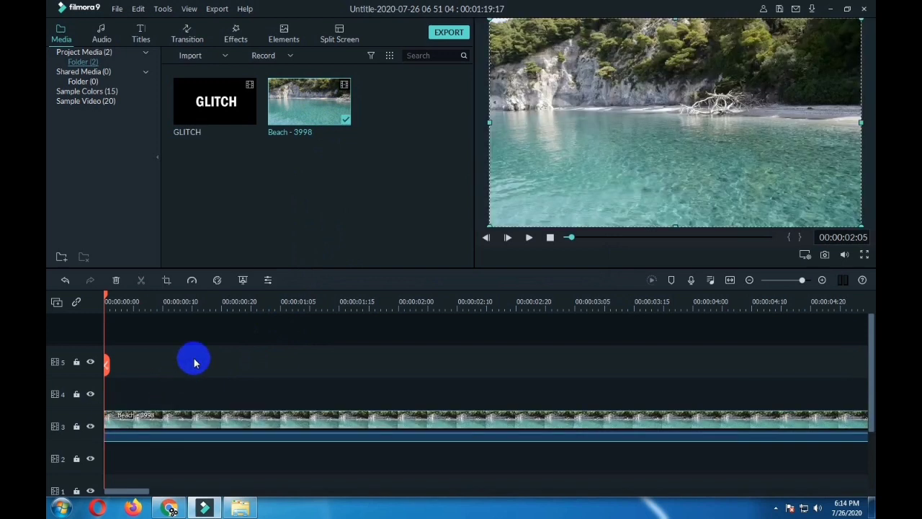
left_click_drag(226, 113, 101, 394)
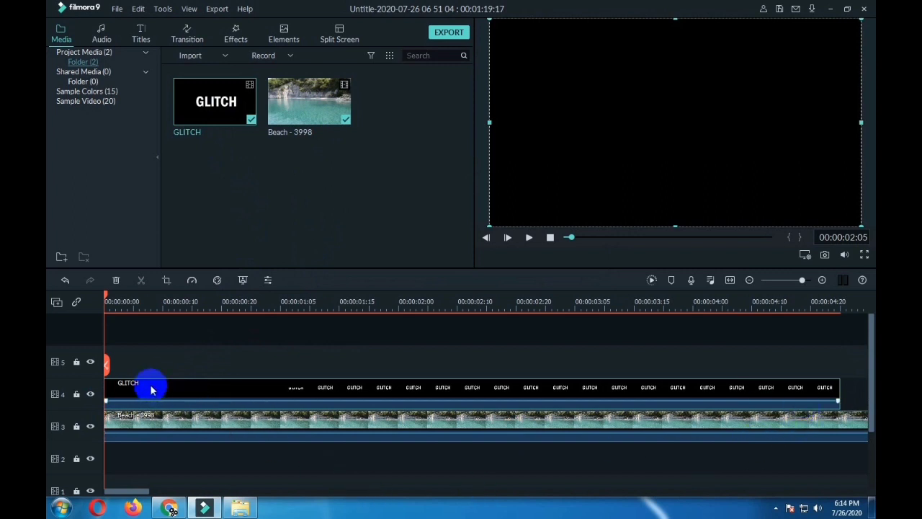
left_click_drag(106, 297, 843, 368)
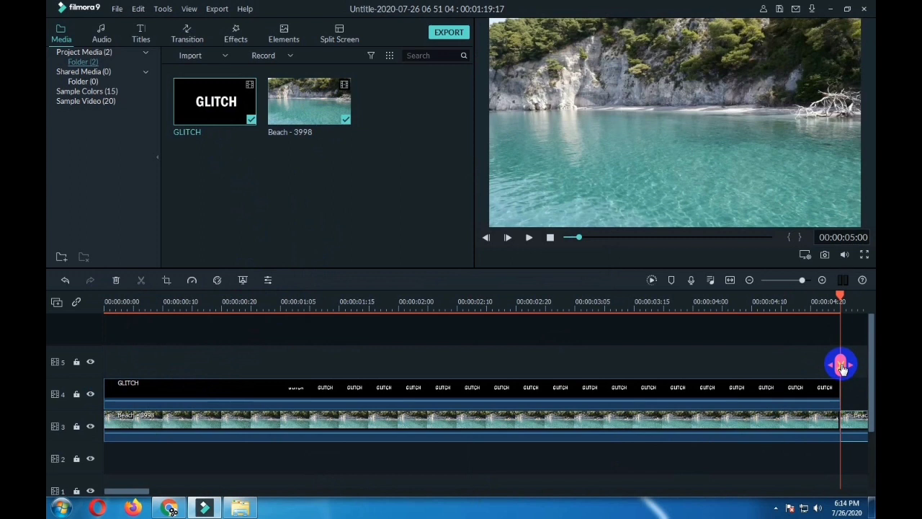
right_click(860, 427)
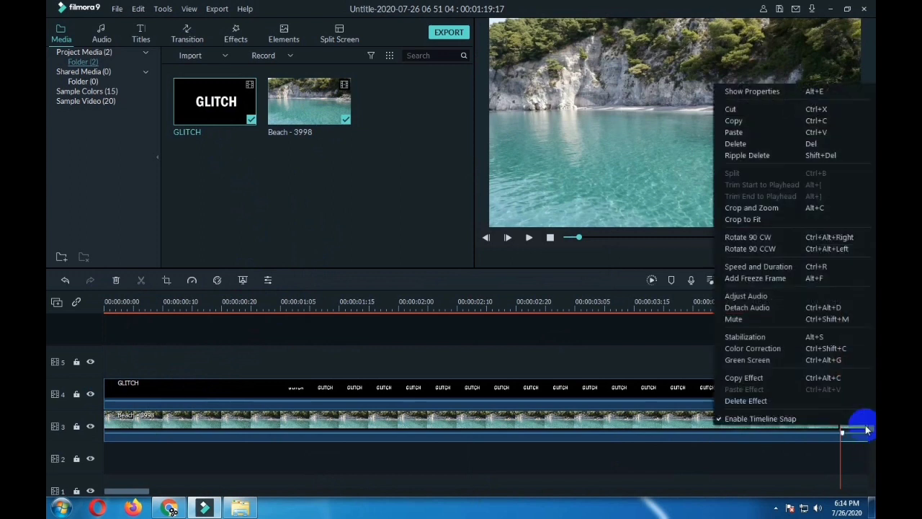
left_click(721, 148)
left_click_drag(840, 297, 106, 364)
Step: Set the GLITCH clip's Compositing blending mode to Lighten and apply the change
mouse_move(225, 514)
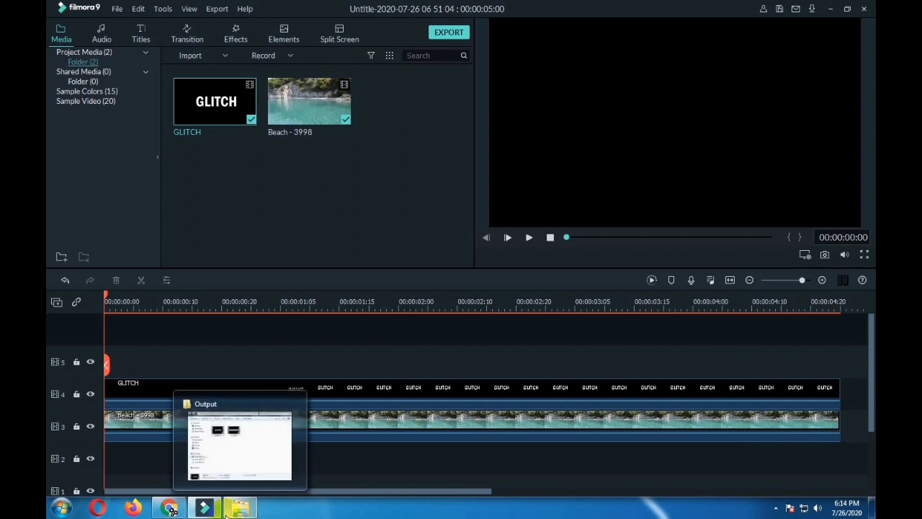
double_click(381, 387)
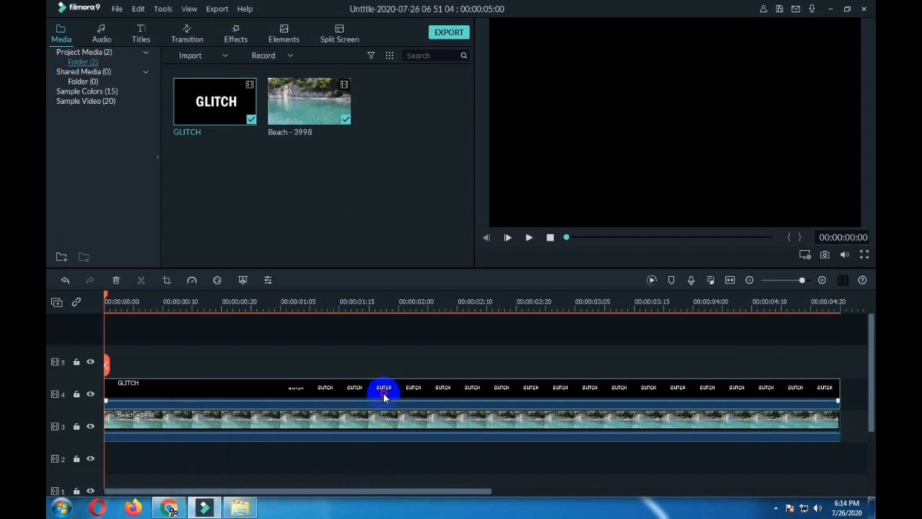
left_click(87, 180)
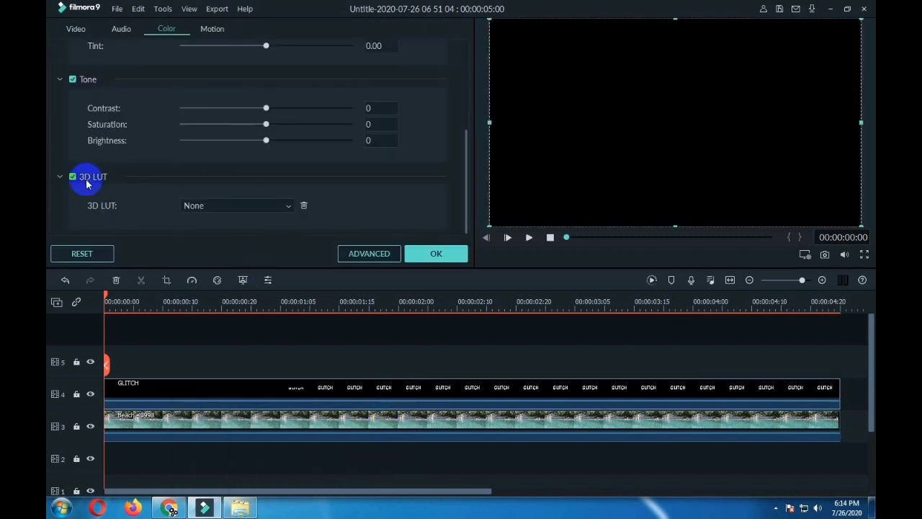
left_click(77, 28)
left_click(62, 66)
left_click(78, 69)
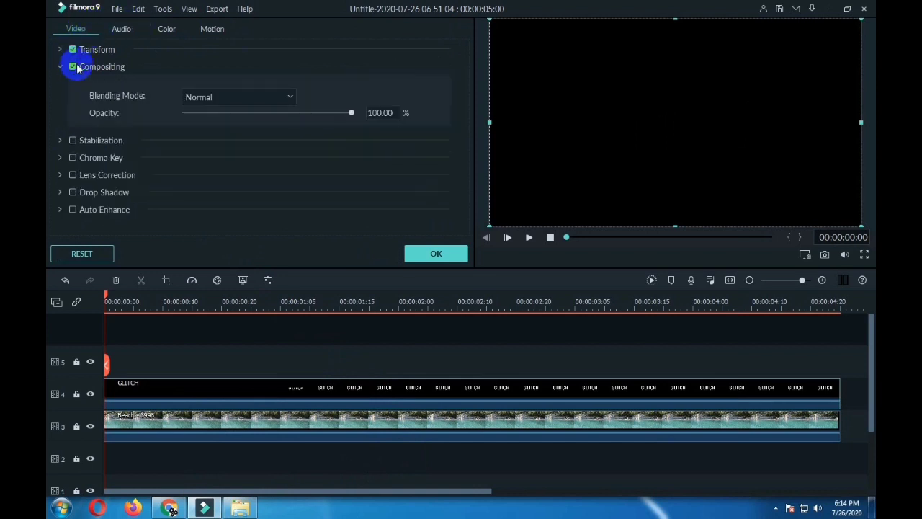
left_click(292, 97)
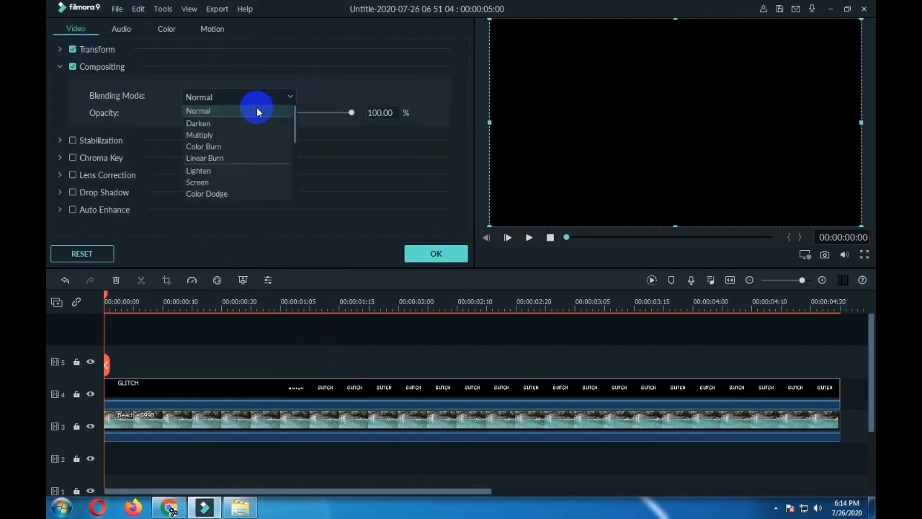
left_click(208, 173)
left_click(428, 252)
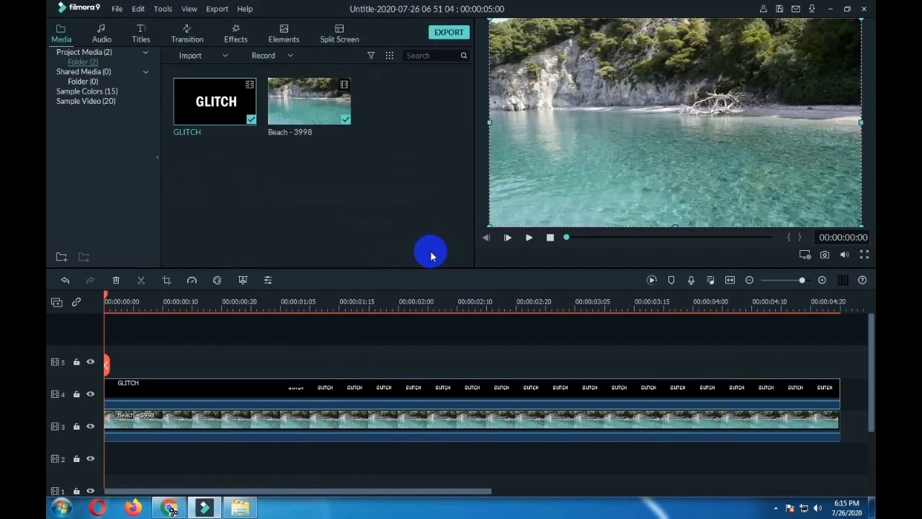
Step: Scrub the preview of the GLITCH title over the beach between about 2 and 3 seconds
left_click_drag(106, 297, 488, 367)
left_click(489, 304)
left_click_drag(486, 294, 565, 321)
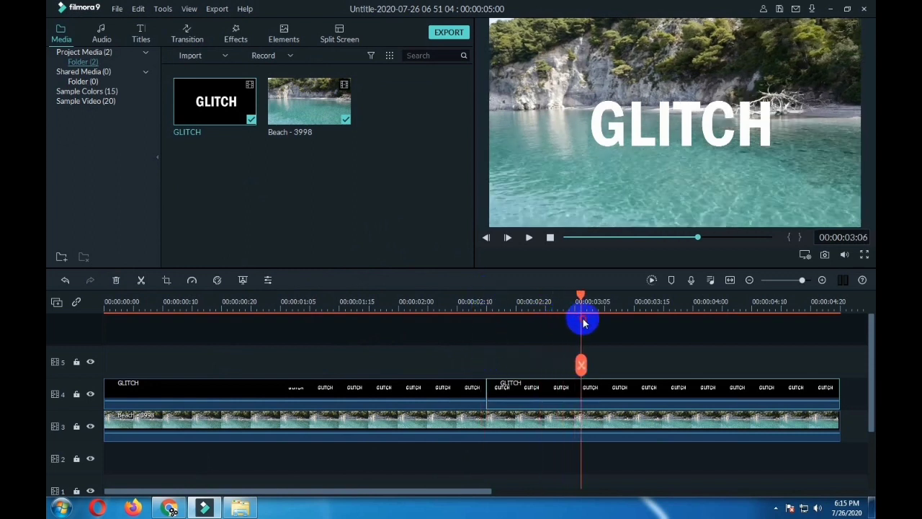
left_click_drag(584, 323, 389, 366)
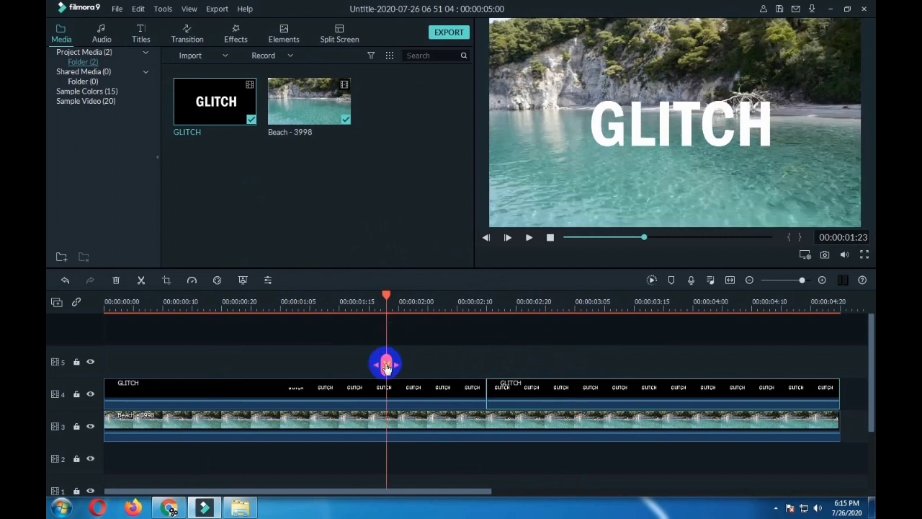
Step: Split the GLITCH title and beach clips at 00:00:01:23 and 00:00:01:12
left_click(386, 365)
left_click_drag(387, 297, 322, 309)
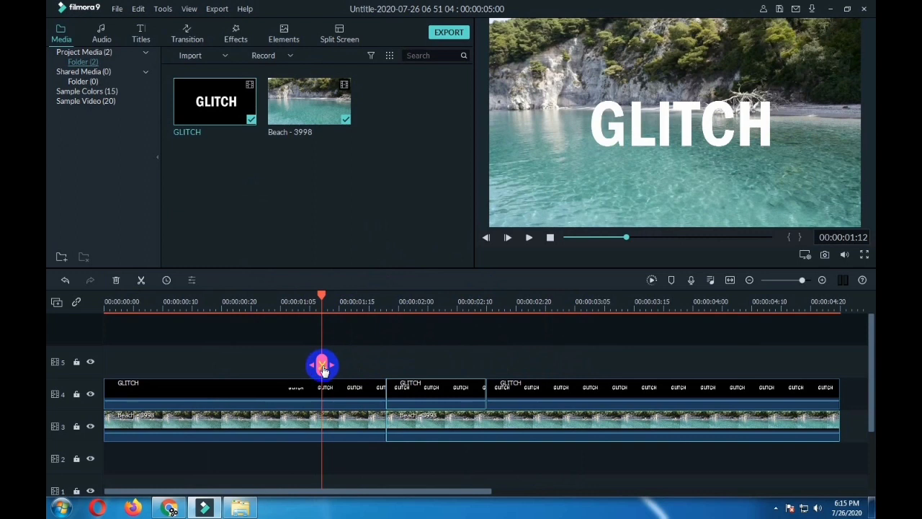
left_click(322, 365)
left_click(236, 40)
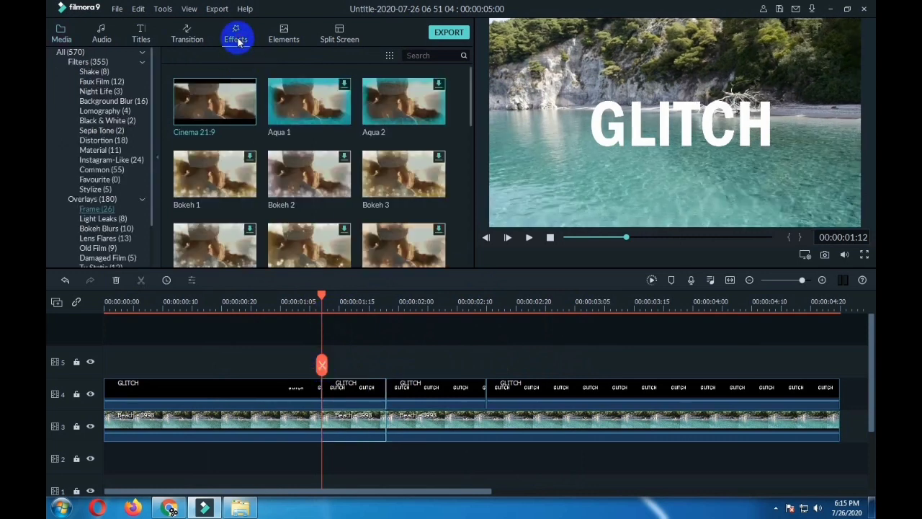
Step: Apply the Sideways 1 shake filter to three GLITCH title clips
left_click(117, 72)
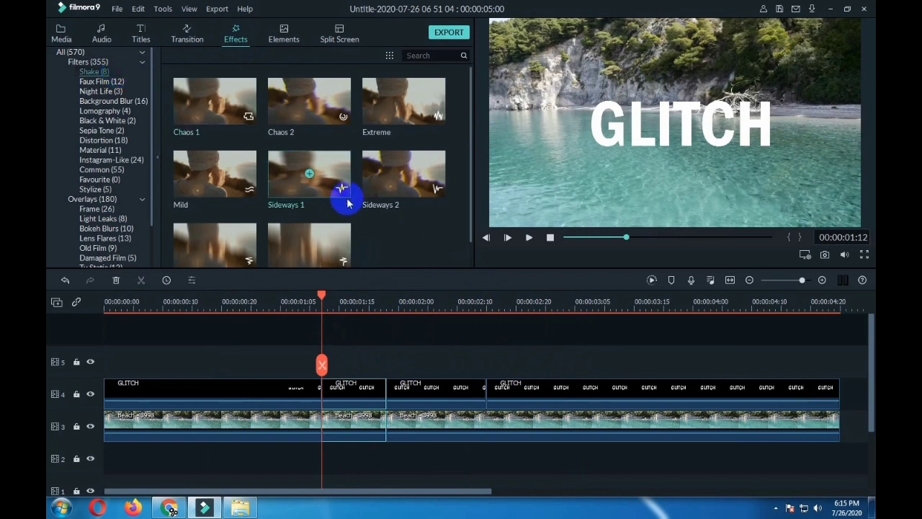
left_click_drag(326, 171, 190, 384)
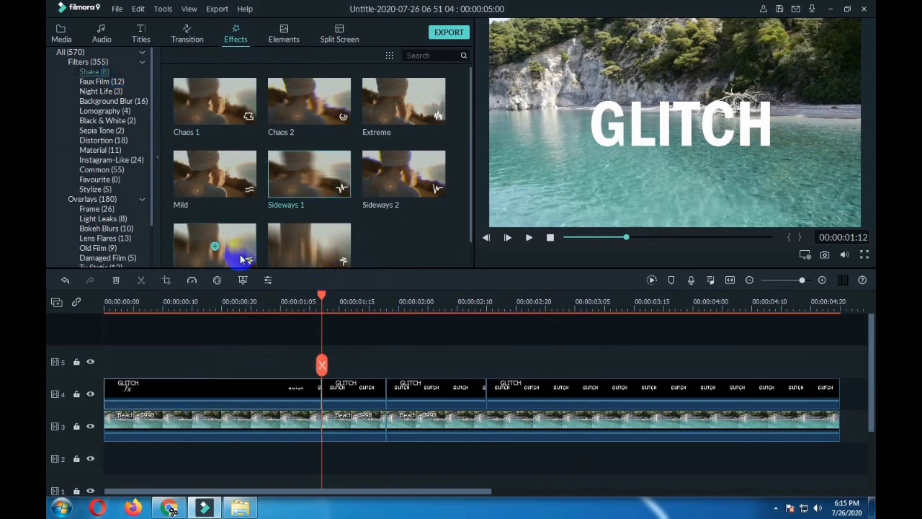
left_click_drag(299, 163, 412, 385)
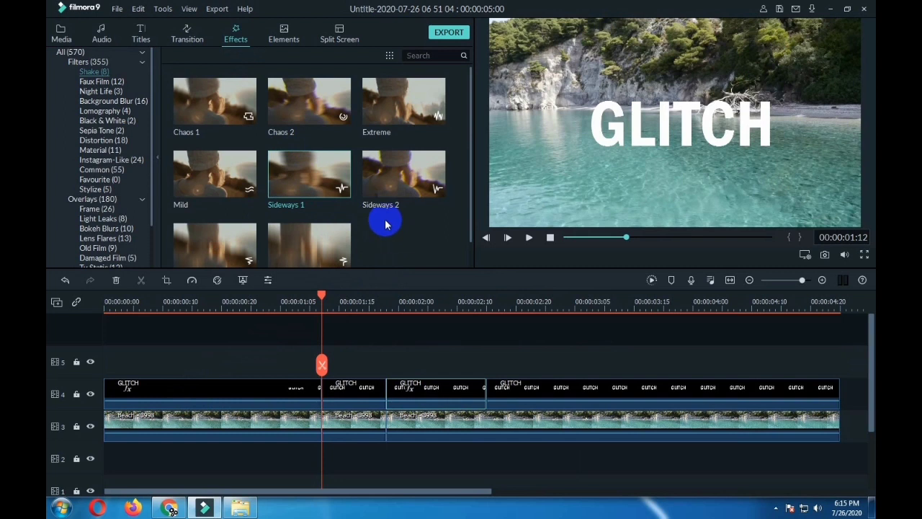
left_click_drag(320, 185, 555, 382)
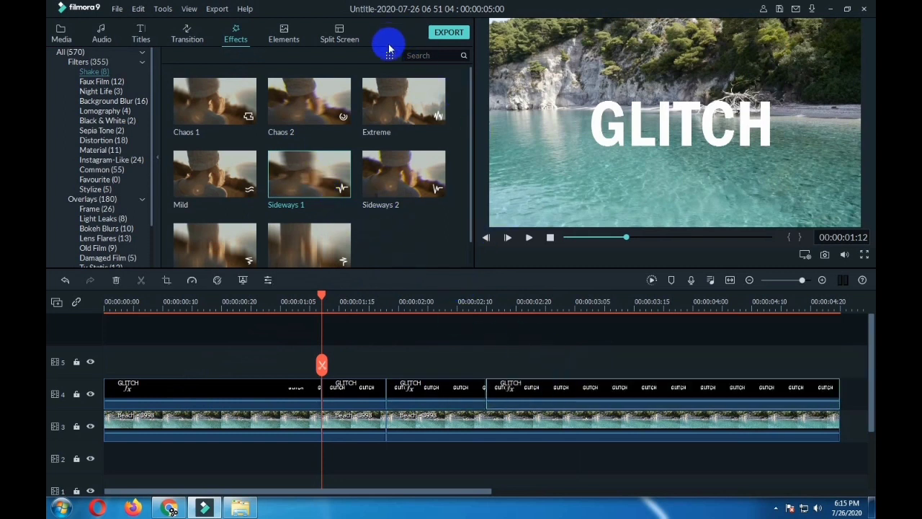
Step: Add Chromatic Aberration and Flip distortion to the short middle GLITCH clip, previewing at two seconds
left_click(101, 139)
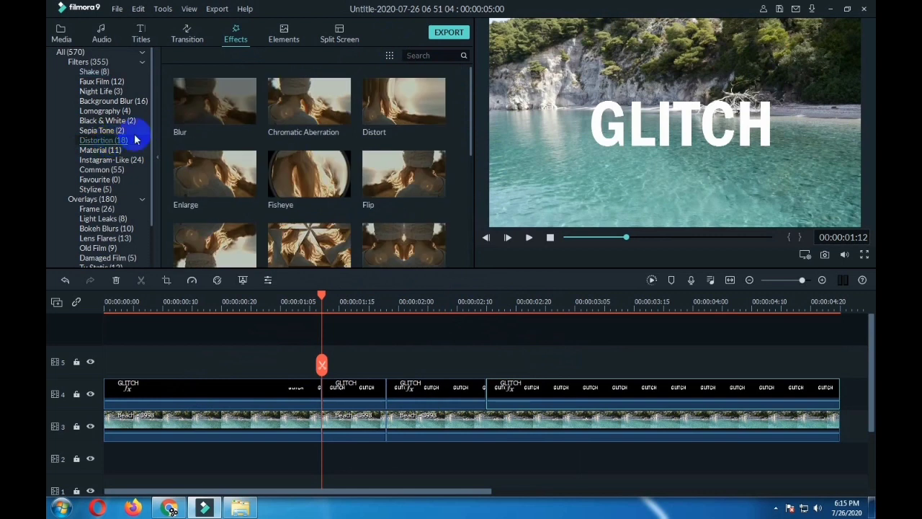
left_click_drag(345, 116, 401, 390)
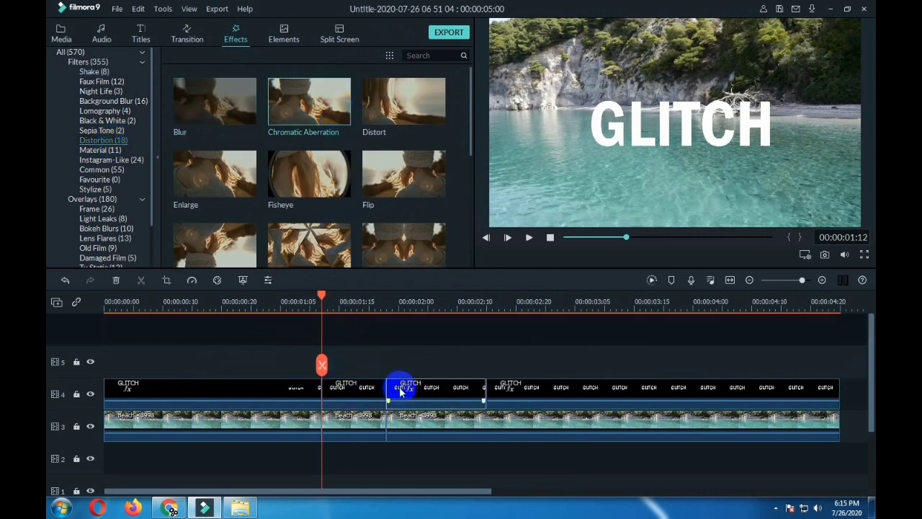
left_click_drag(388, 180, 416, 392)
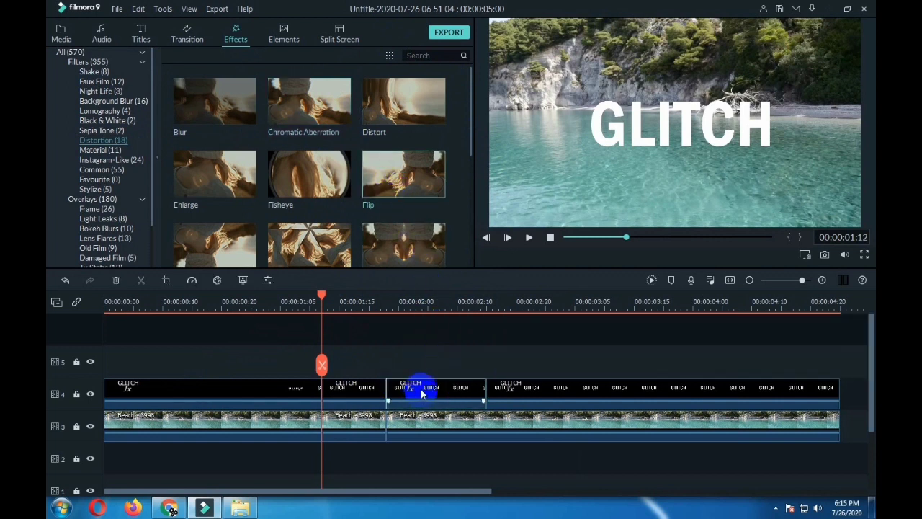
left_click_drag(323, 299, 427, 324)
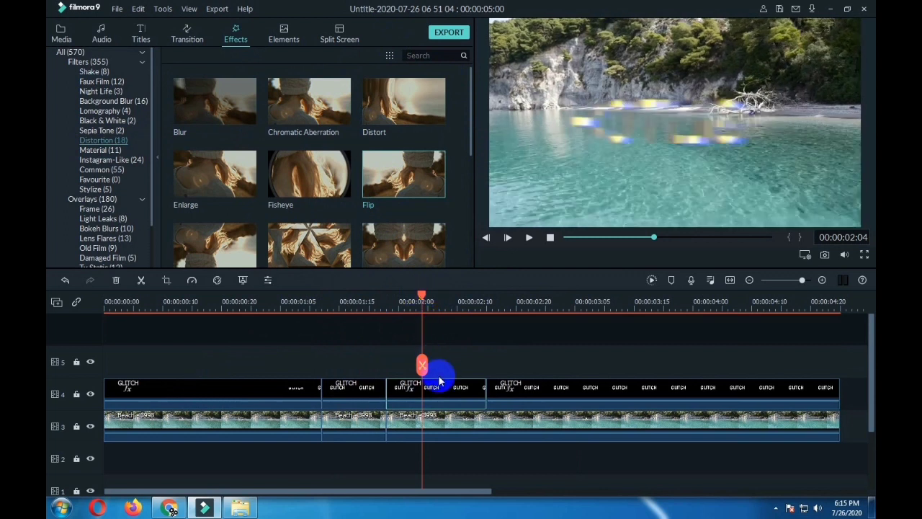
double_click(447, 399)
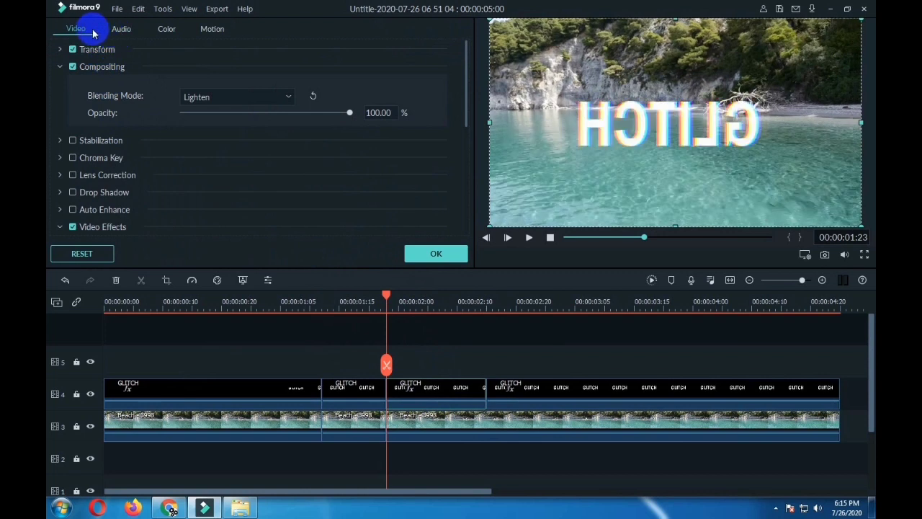
left_click(61, 228)
left_click(120, 219)
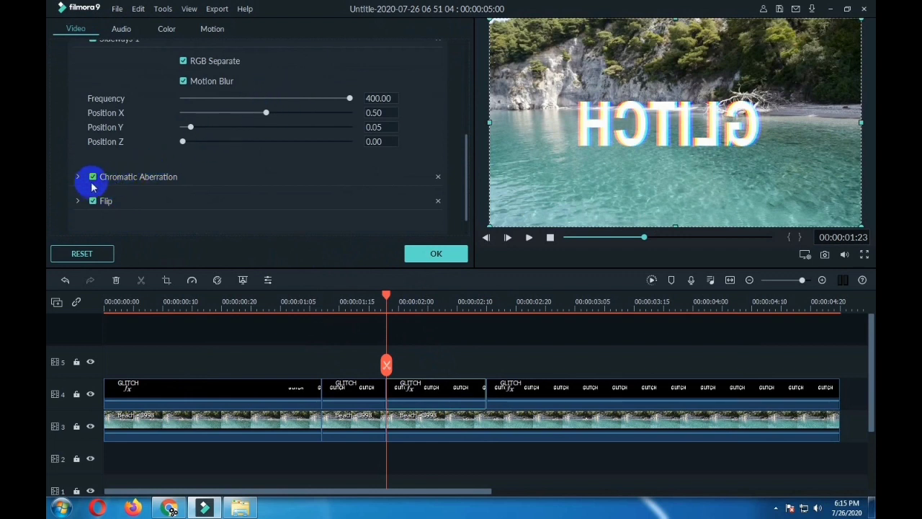
scroll(221, 192, "down", 1)
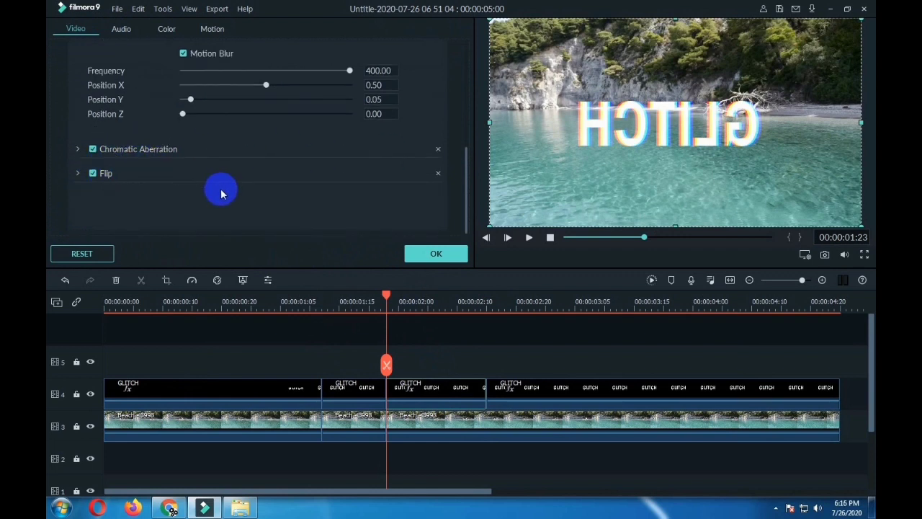
scroll(281, 119, "up", 4)
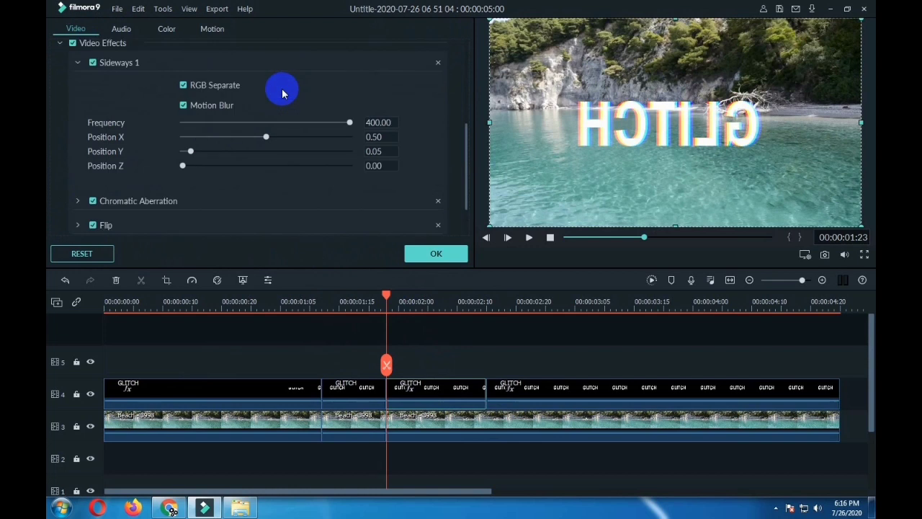
left_click(433, 253)
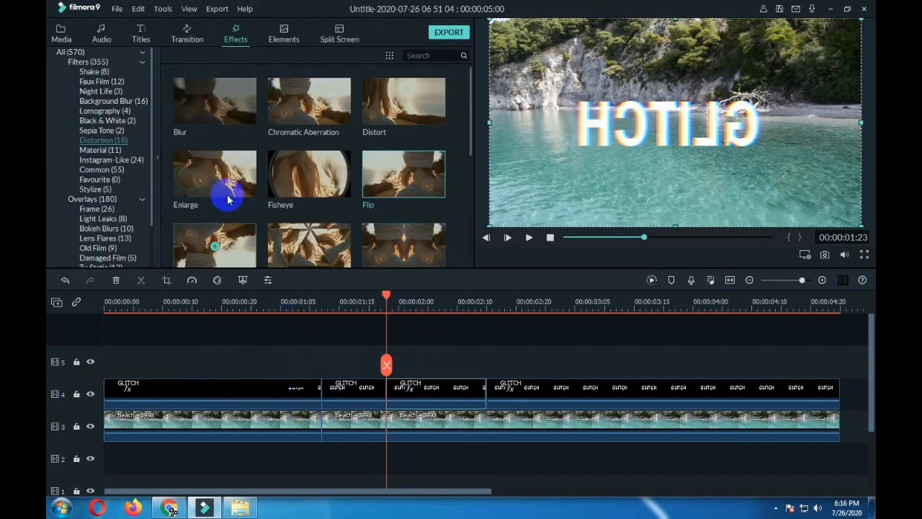
Step: Add the Cinema 21:9 frame to the first GLITCH clip, then play back from 0
left_click(113, 209)
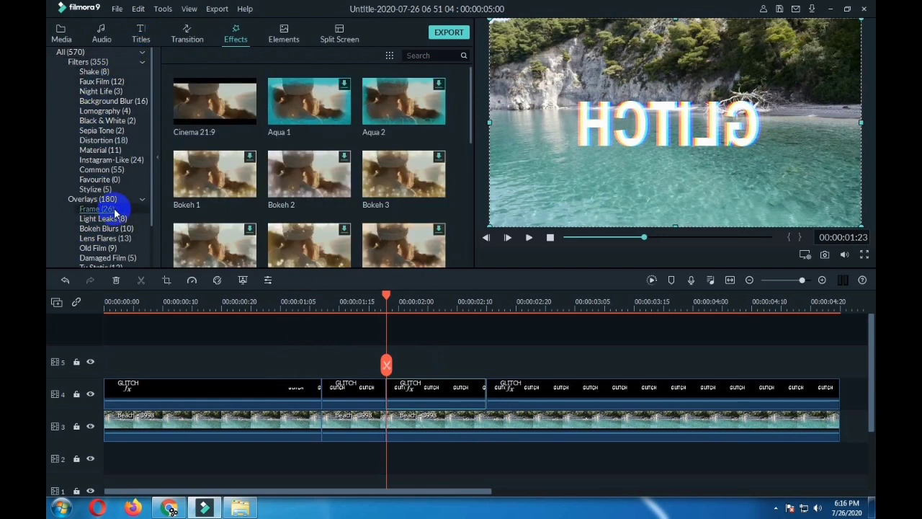
left_click_drag(250, 105, 161, 391)
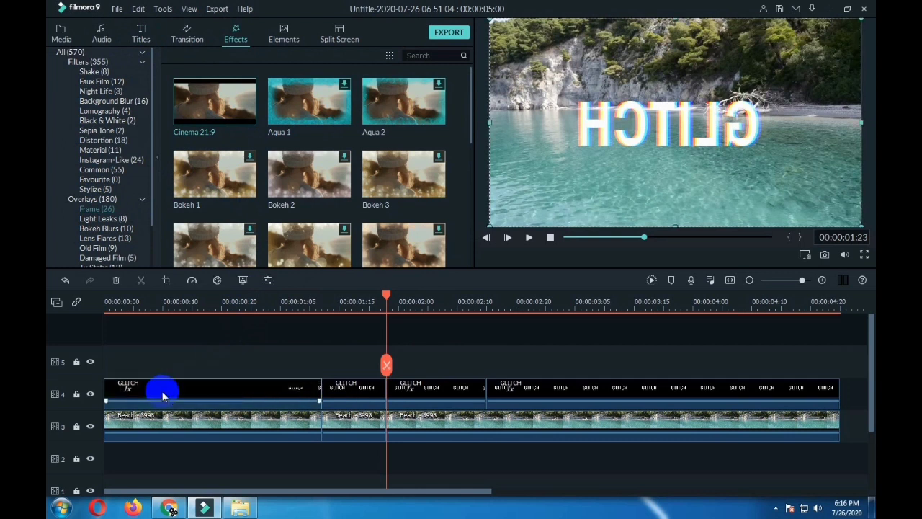
left_click(61, 34)
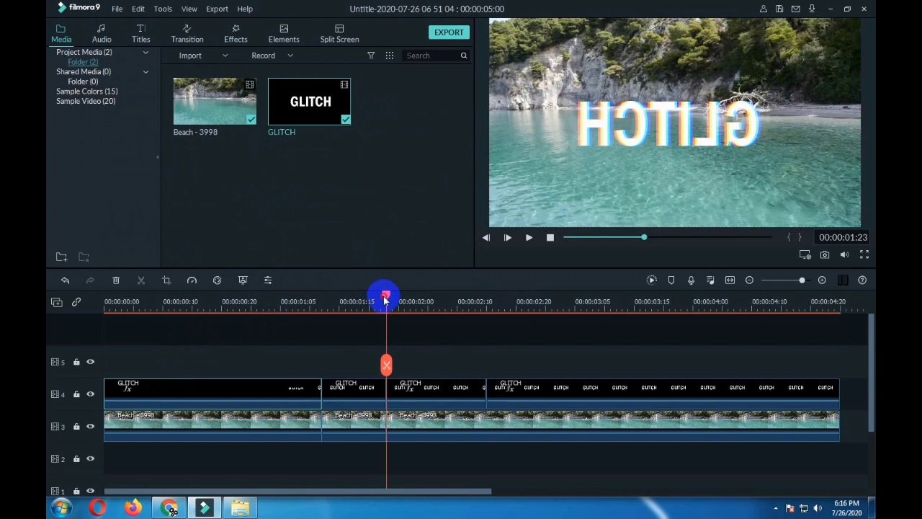
left_click_drag(385, 301, 48, 361)
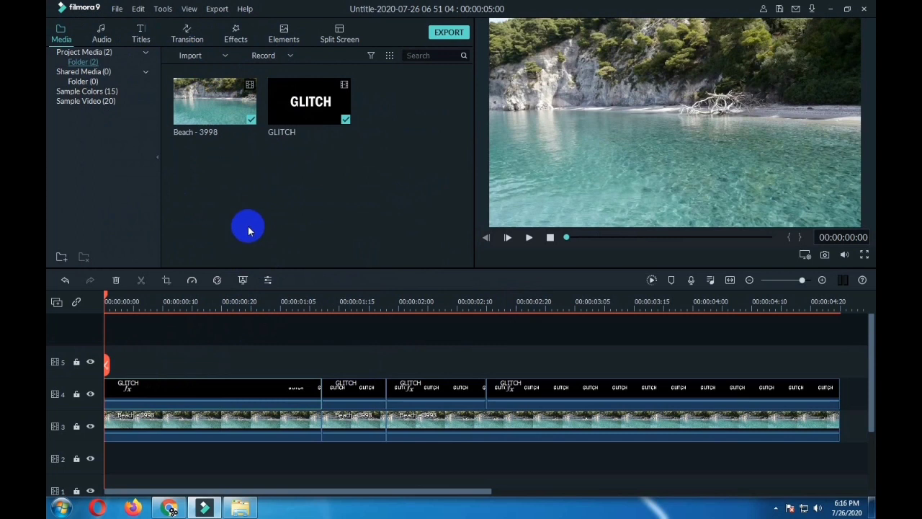
key("space")
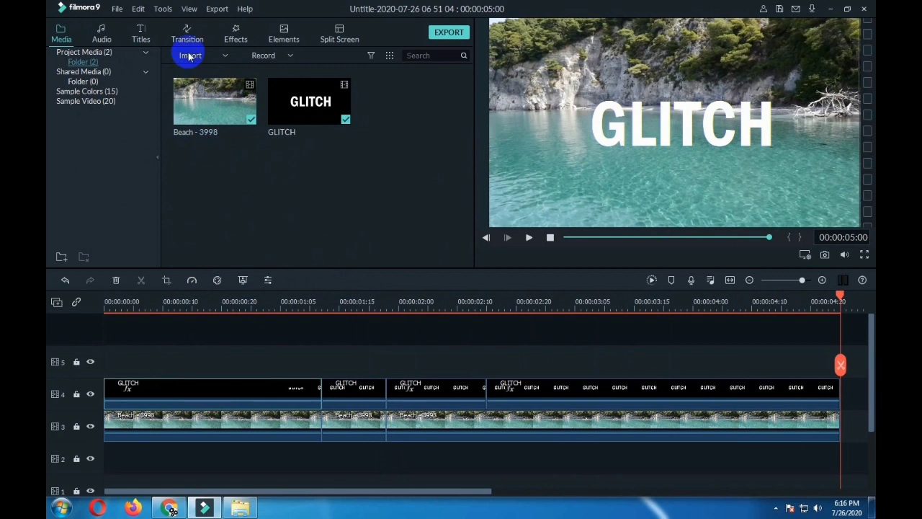
Step: Import the Free Glitch sound effects audio file into the media library
right_click(346, 174)
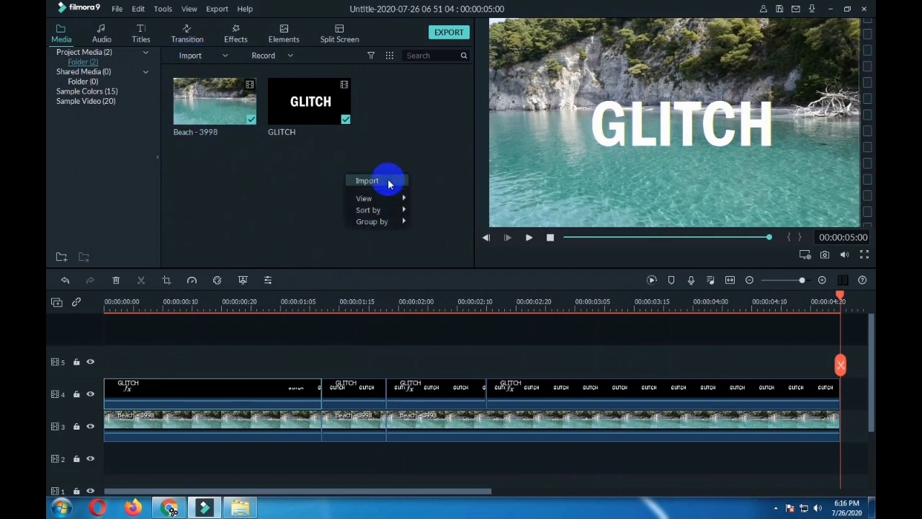
left_click(388, 182)
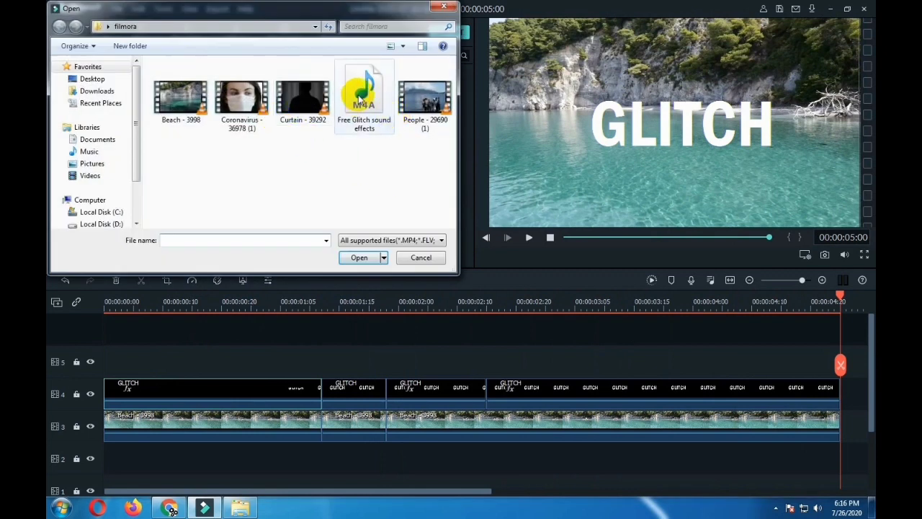
left_click(360, 95)
left_click(360, 257)
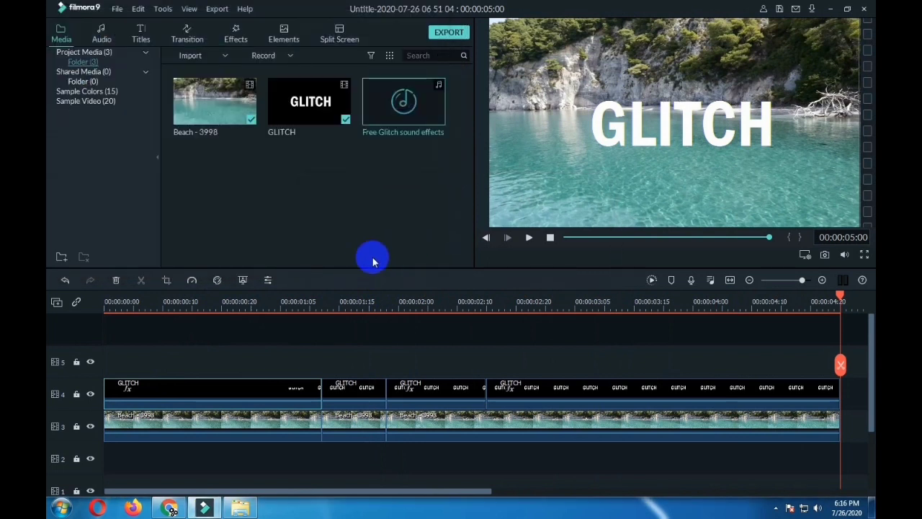
Step: Place the glitch sound on audio track 1 and delete the part past the video's end
left_click_drag(418, 123, 98, 373)
left_click(841, 366)
right_click(848, 433)
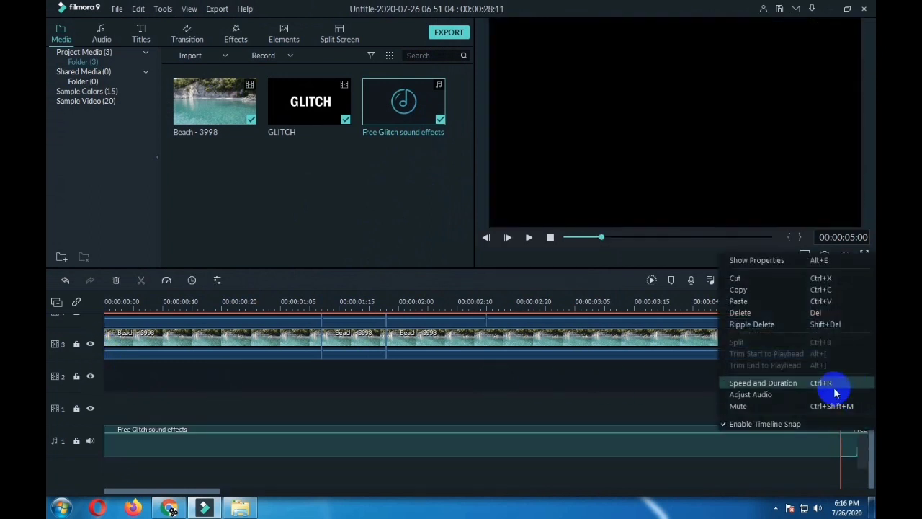
left_click(761, 312)
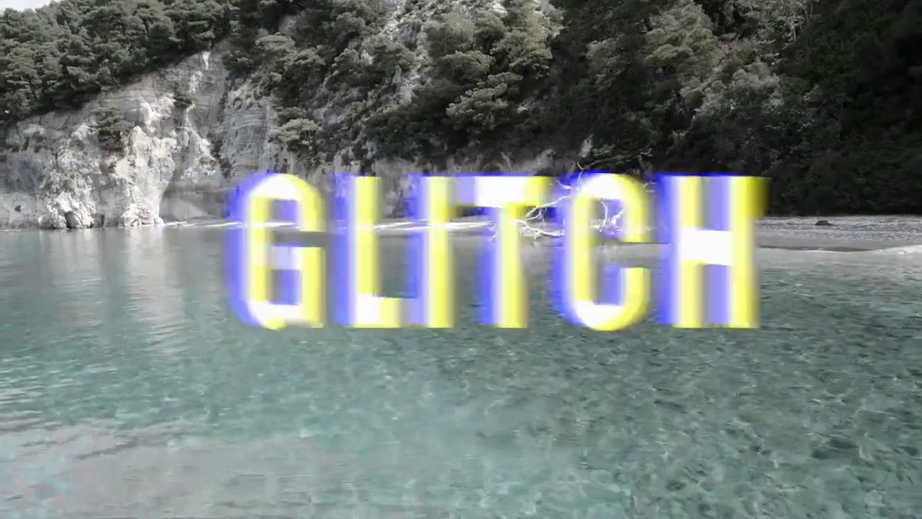